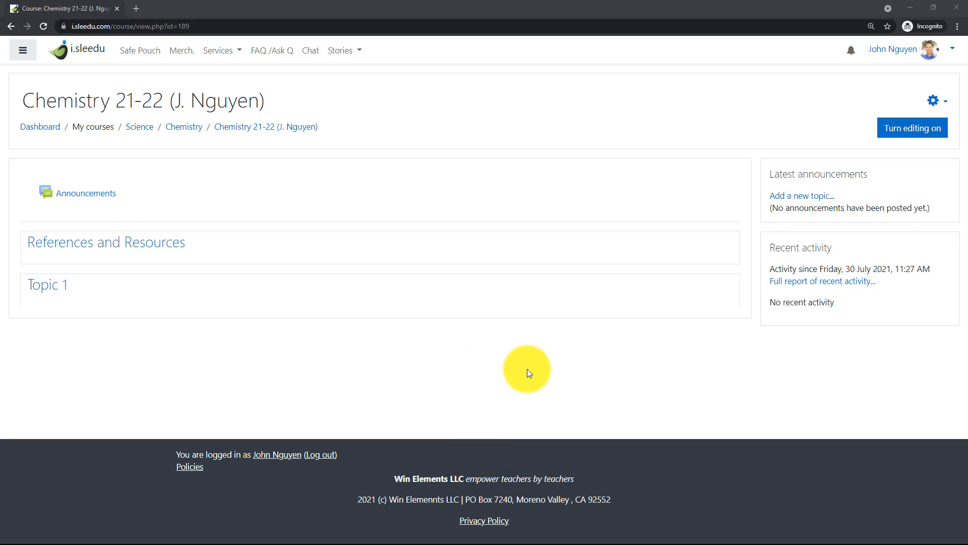
Open the Honor Chemistry 20-21 course from the dashboard in a new tab and look through its sections and units.
{"action": "right_click", "coordinate": [38, 133]}
{"action": "left_click", "coordinate": [47, 137]}
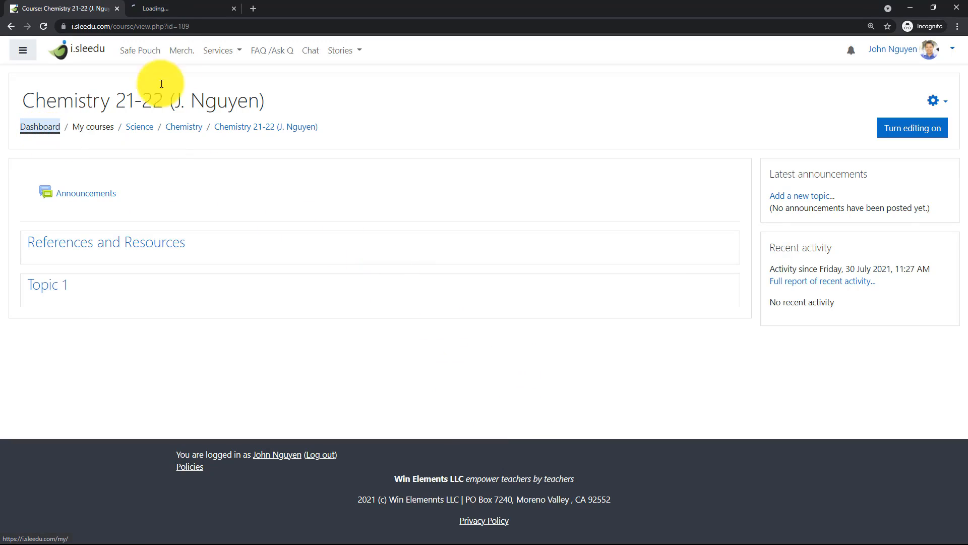
{"action": "left_click", "coordinate": [178, 11]}
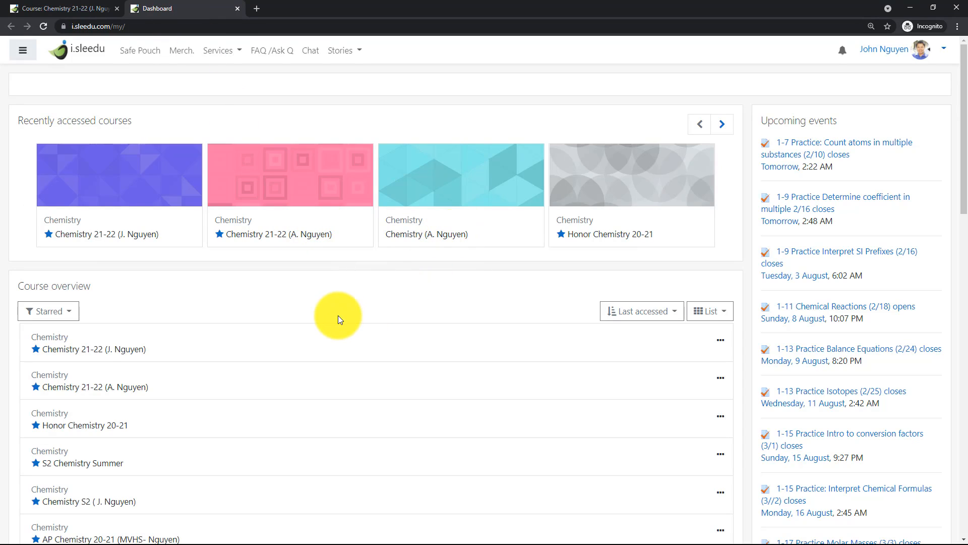
{"action": "left_click", "coordinate": [640, 187]}
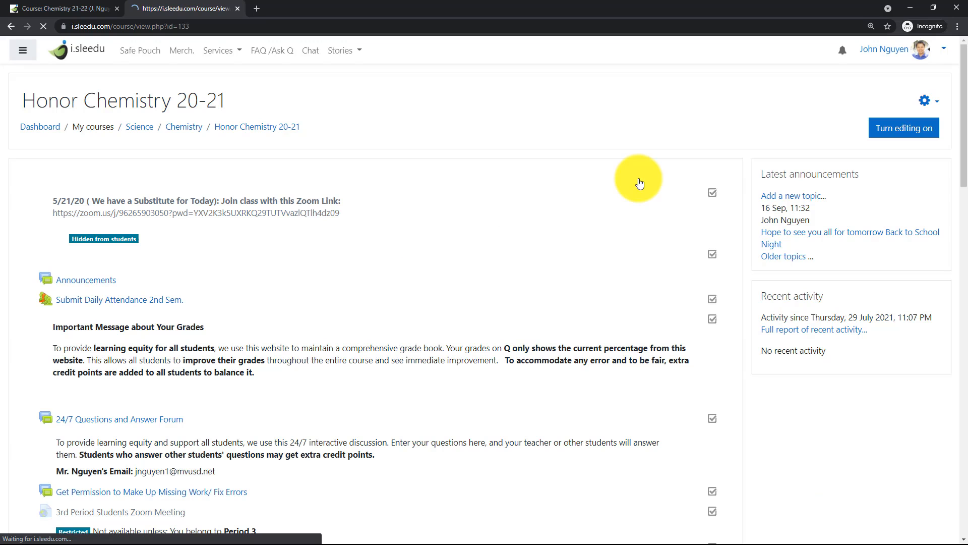
{"action": "scroll", "coordinate": [445, 241], "scroll_direction": "down", "scroll_amount": 3}
{"action": "scroll", "coordinate": [338, 271], "scroll_direction": "down", "scroll_amount": 8}
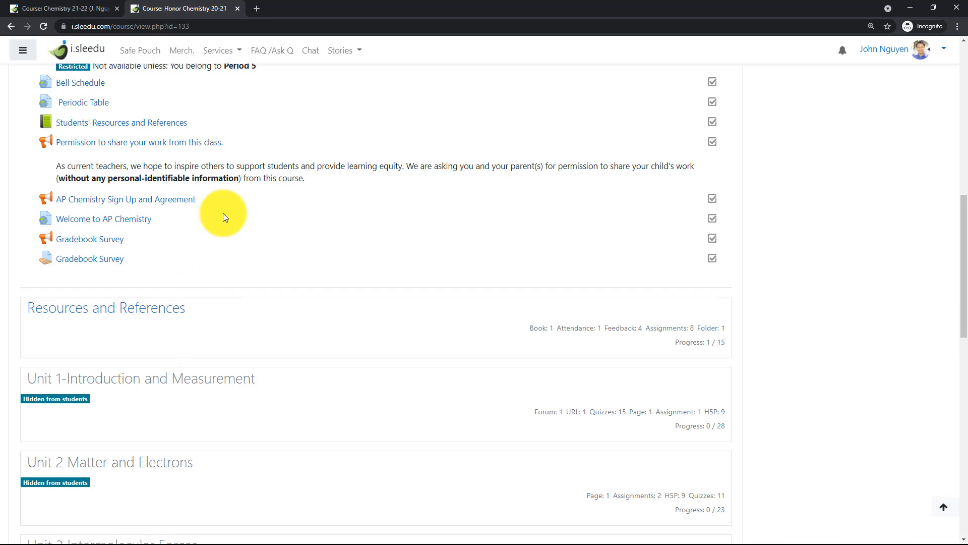
{"action": "scroll", "coordinate": [223, 213], "scroll_direction": "up", "scroll_amount": 6}
{"action": "scroll", "coordinate": [222, 213], "scroll_direction": "down", "scroll_amount": 20}
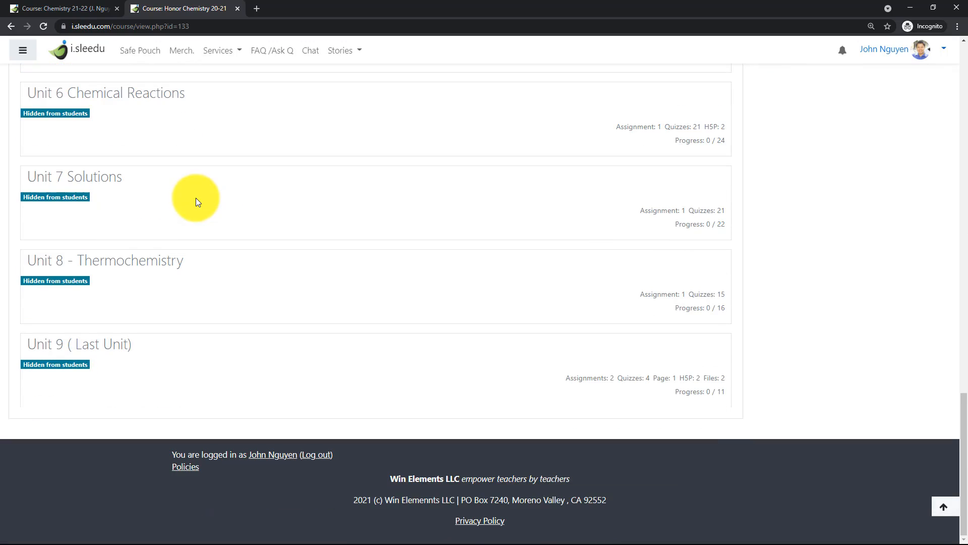
{"action": "scroll", "coordinate": [196, 198], "scroll_direction": "up", "scroll_amount": 20}
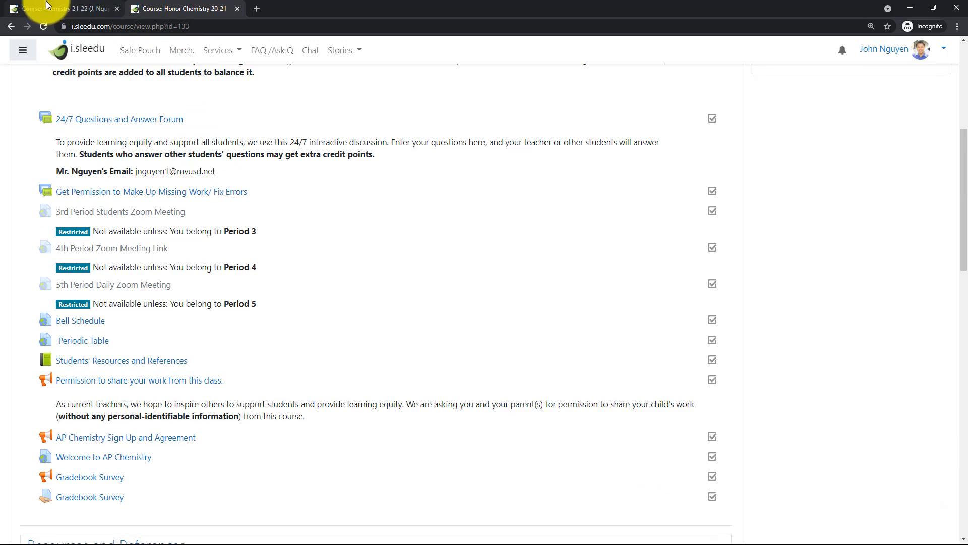
Return to the Chemistry 21-22 course and open its gradebook setup.
{"action": "left_click", "coordinate": [46, 5]}
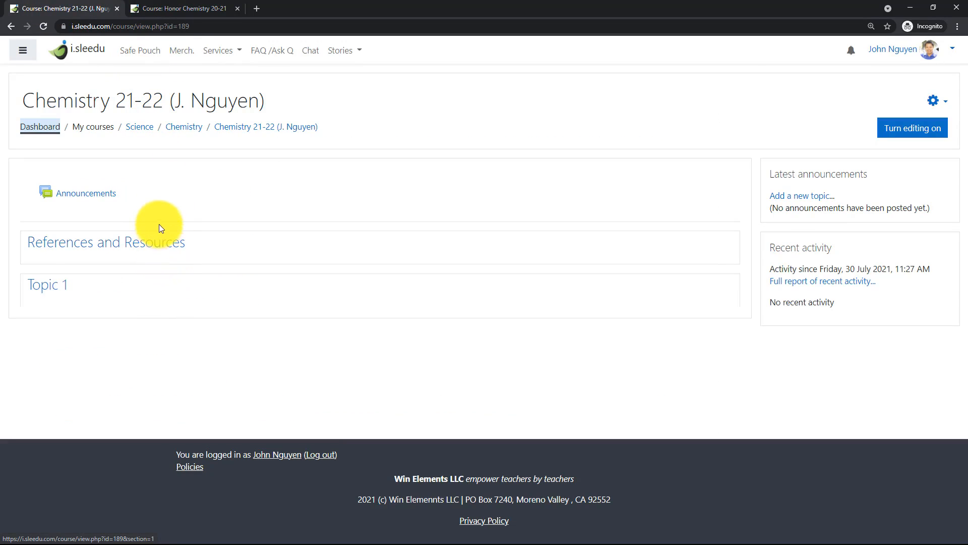
{"action": "left_click", "coordinate": [19, 53]}
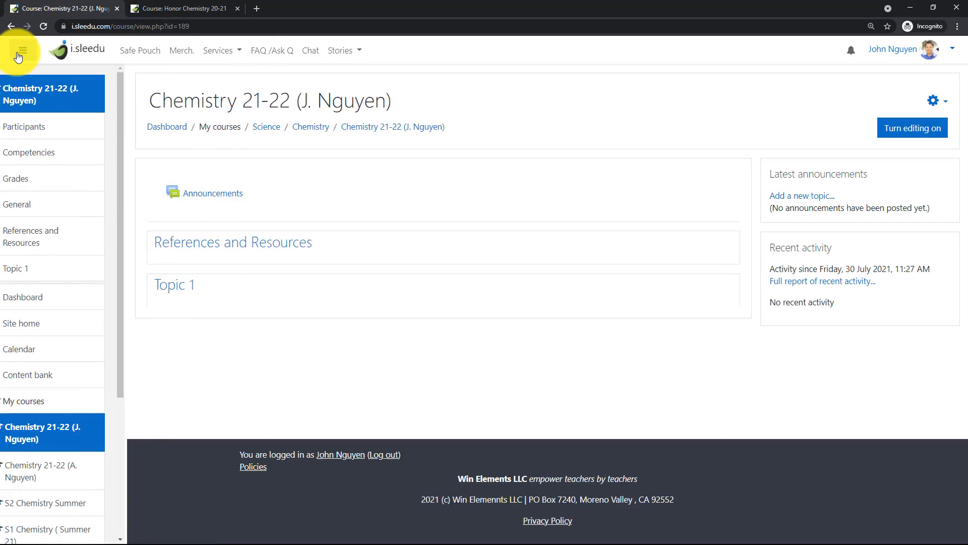
{"action": "left_click", "coordinate": [43, 185]}
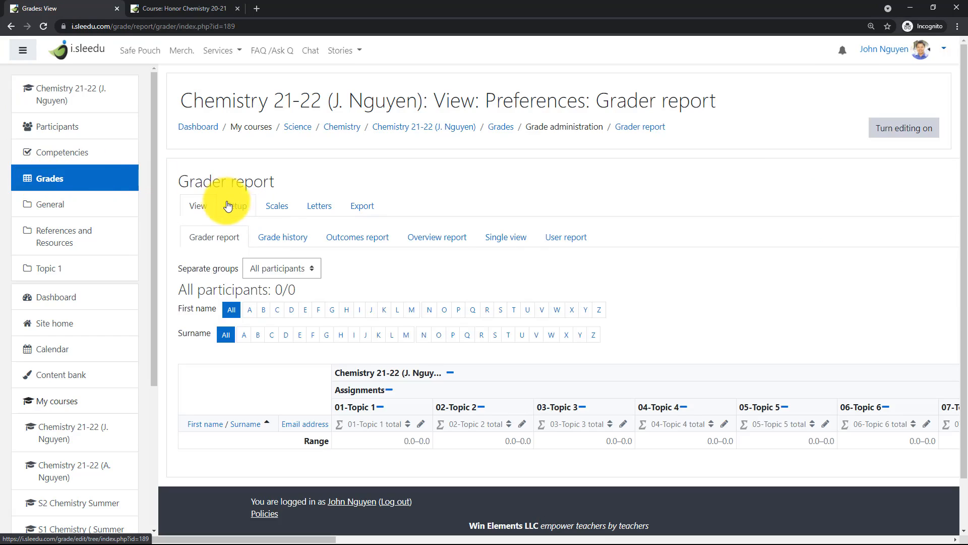
{"action": "left_click", "coordinate": [228, 206]}
Examine the gradebook's Assignments and Assessments categories, their weights and the topic subcategories.
{"action": "scroll", "coordinate": [560, 243], "scroll_direction": "down", "scroll_amount": 3}
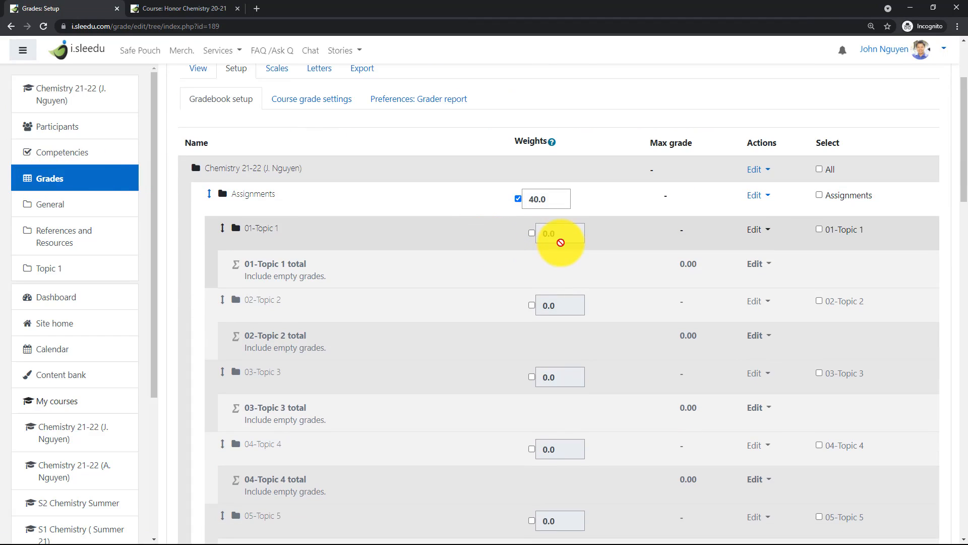
{"action": "scroll", "coordinate": [298, 227], "scroll_direction": "down", "scroll_amount": 10}
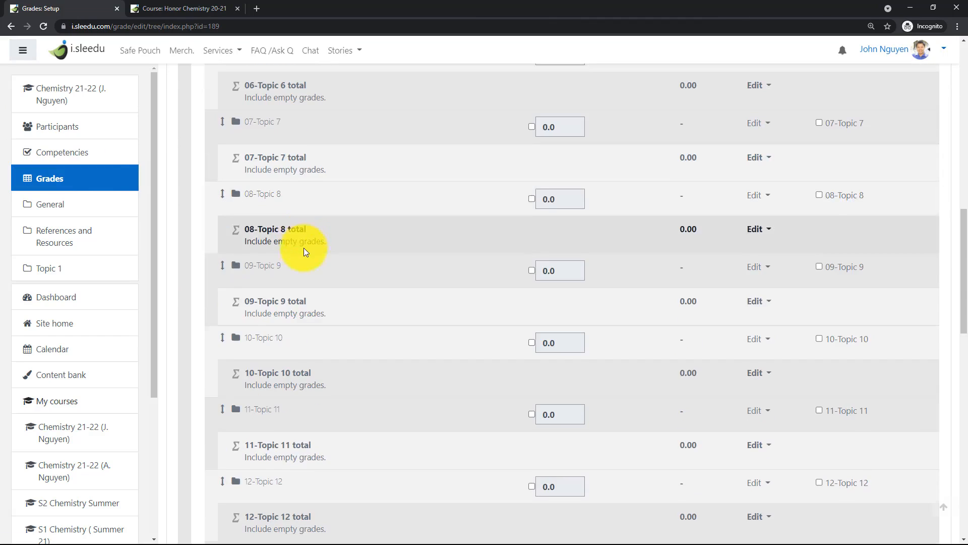
{"action": "scroll", "coordinate": [303, 247], "scroll_direction": "down", "scroll_amount": 10}
{"action": "scroll", "coordinate": [287, 247], "scroll_direction": "up", "scroll_amount": 3}
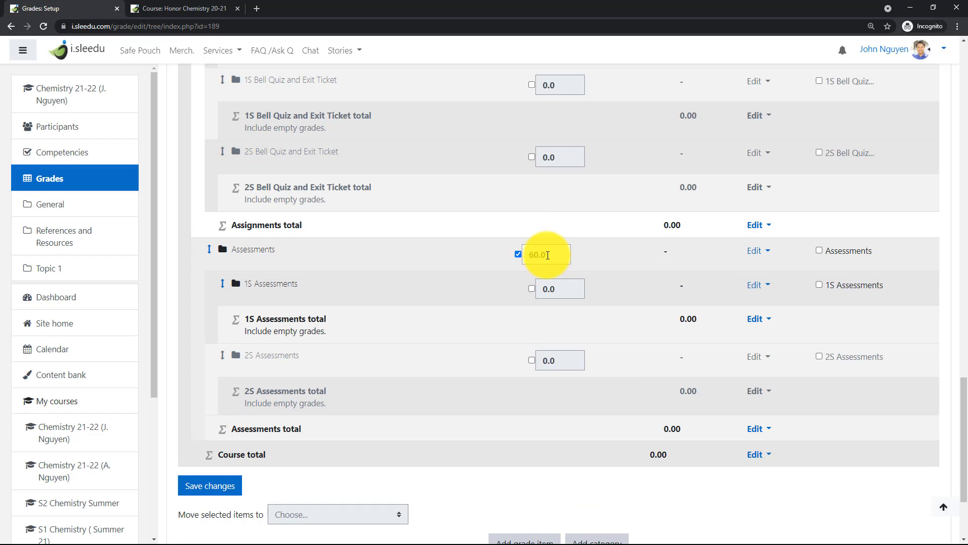
{"action": "left_click", "coordinate": [548, 255]}
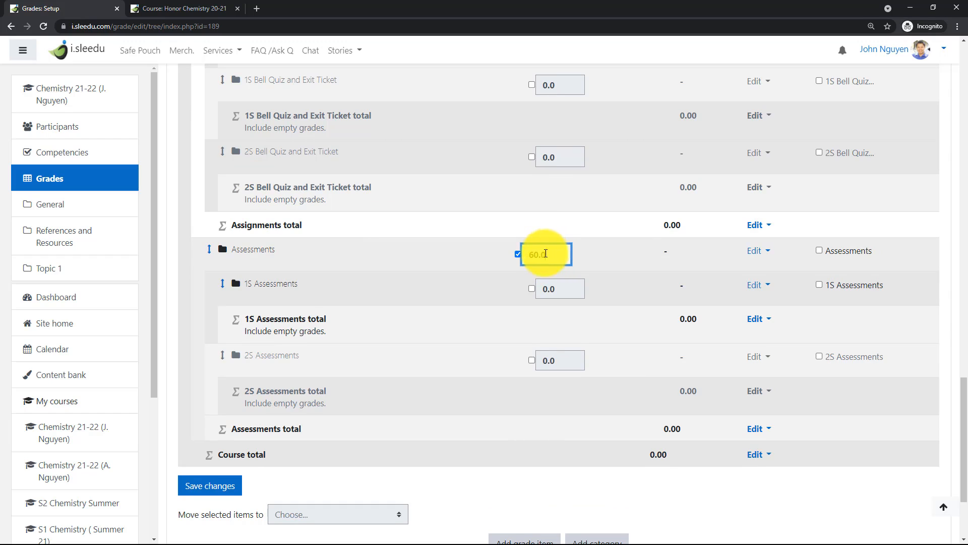
{"action": "scroll", "coordinate": [540, 255], "scroll_direction": "up", "scroll_amount": 10}
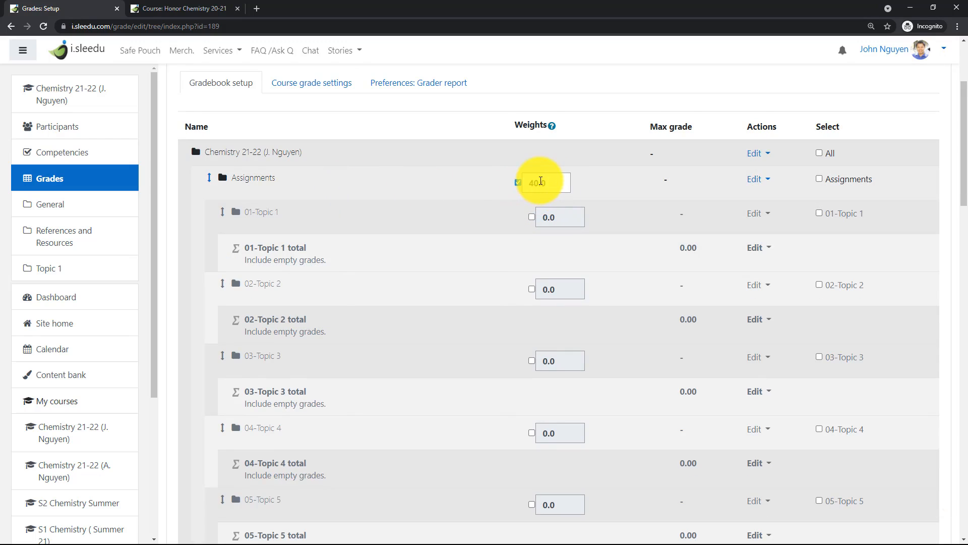
{"action": "scroll", "coordinate": [543, 177], "scroll_direction": "down", "scroll_amount": 10}
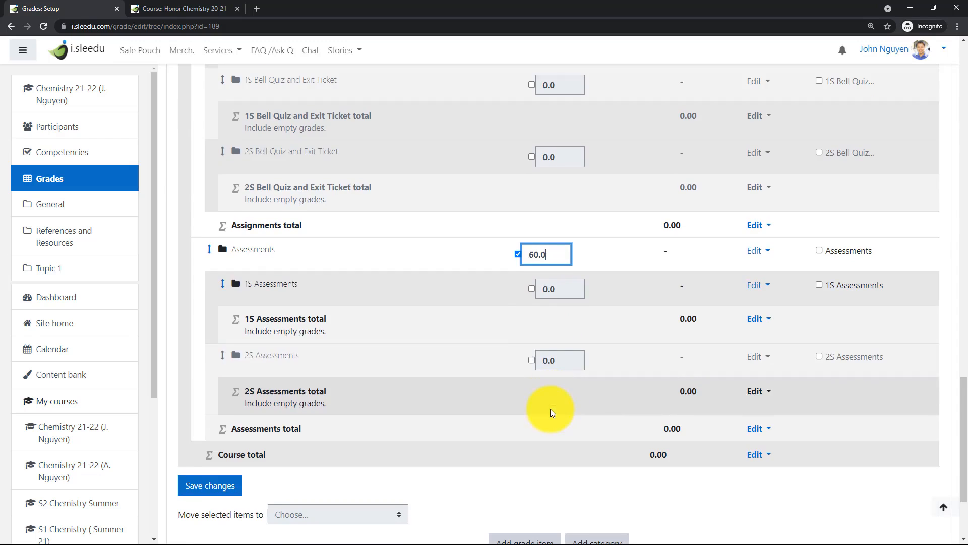
{"action": "scroll", "coordinate": [403, 227], "scroll_direction": "up", "scroll_amount": 10}
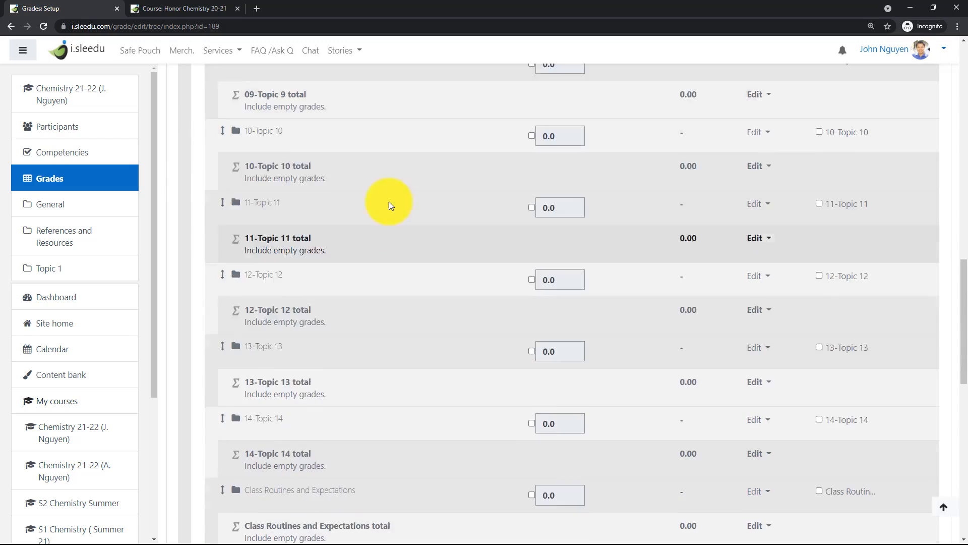
{"action": "scroll", "coordinate": [335, 250], "scroll_direction": "down", "scroll_amount": 8}
{"action": "scroll", "coordinate": [335, 250], "scroll_direction": "up", "scroll_amount": 9}
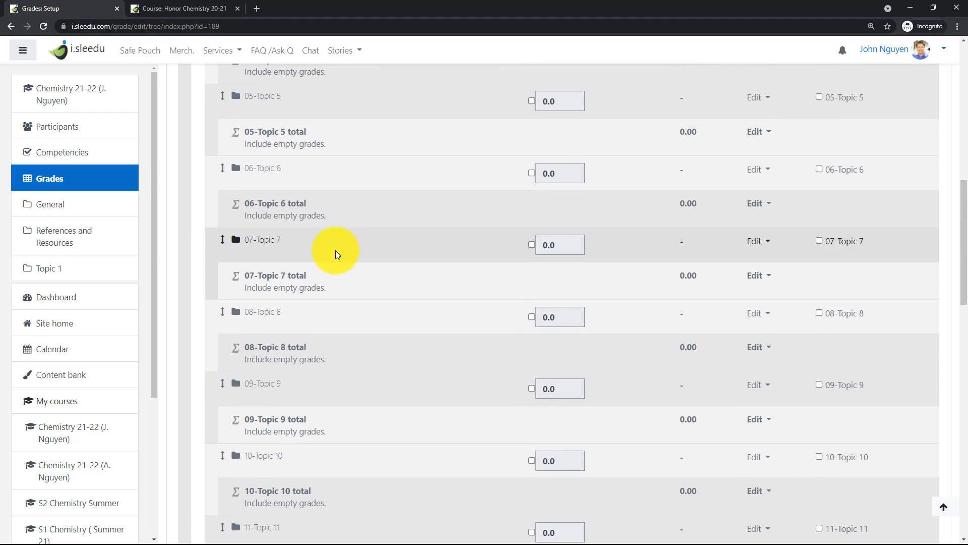
{"action": "scroll", "coordinate": [331, 259], "scroll_direction": "down", "scroll_amount": 8}
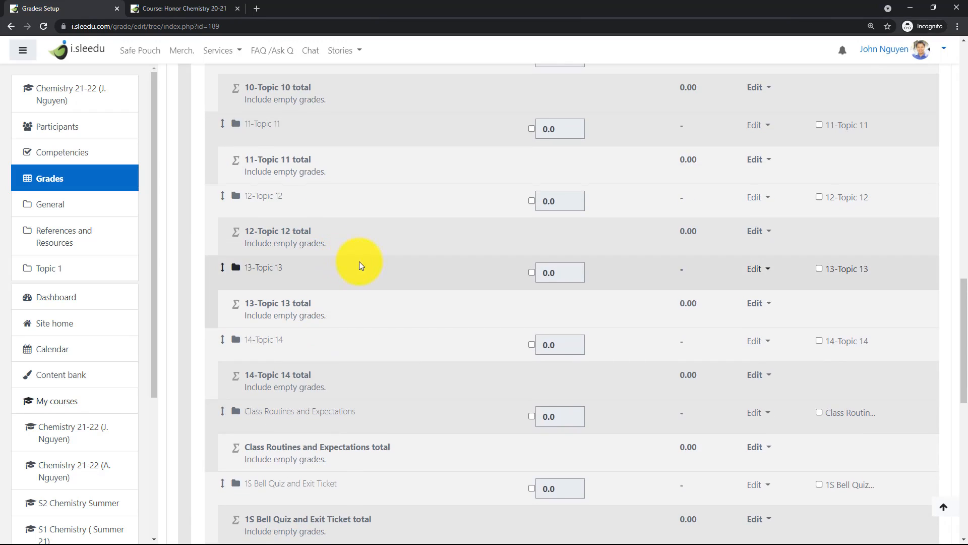
{"action": "scroll", "coordinate": [394, 260], "scroll_direction": "up", "scroll_amount": 20}
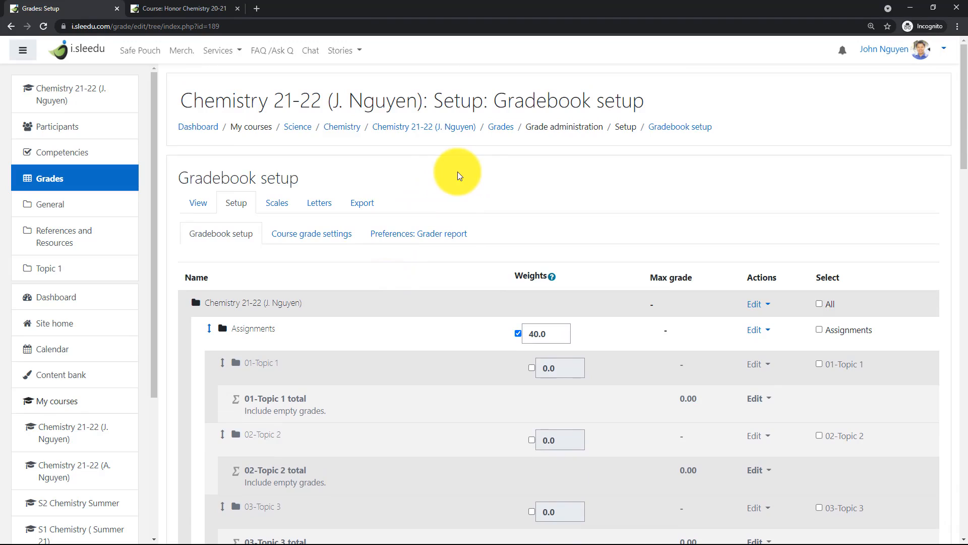
Turn on editing for the Chemistry 21-22 course and rename the Topic 1 section as "Unit 1 - Measurements".
{"action": "left_click", "coordinate": [426, 127]}
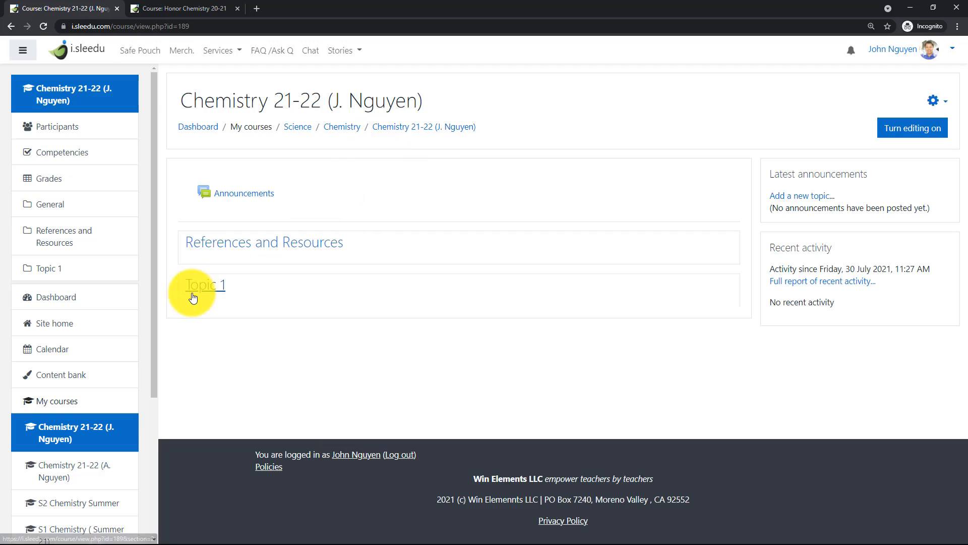
{"action": "left_click", "coordinate": [906, 131]}
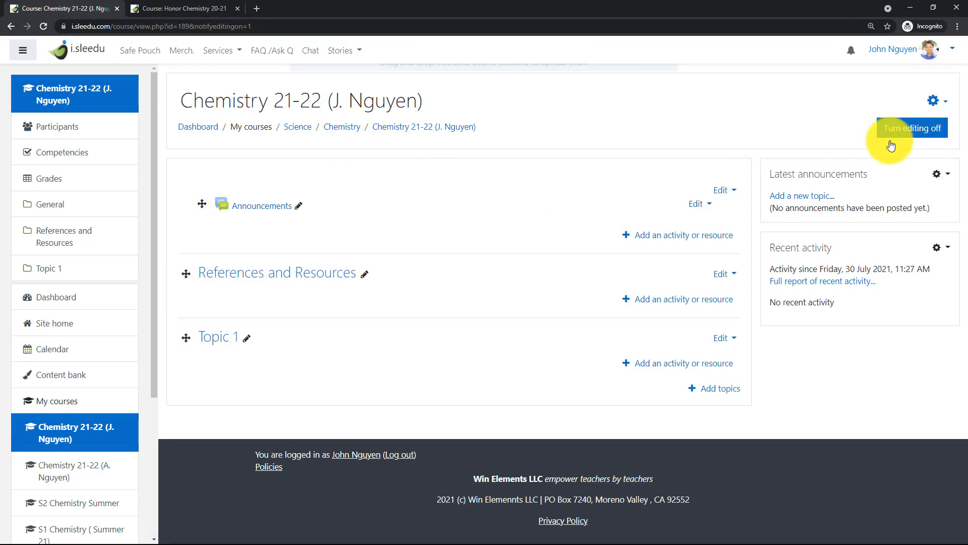
{"action": "left_click", "coordinate": [246, 338]}
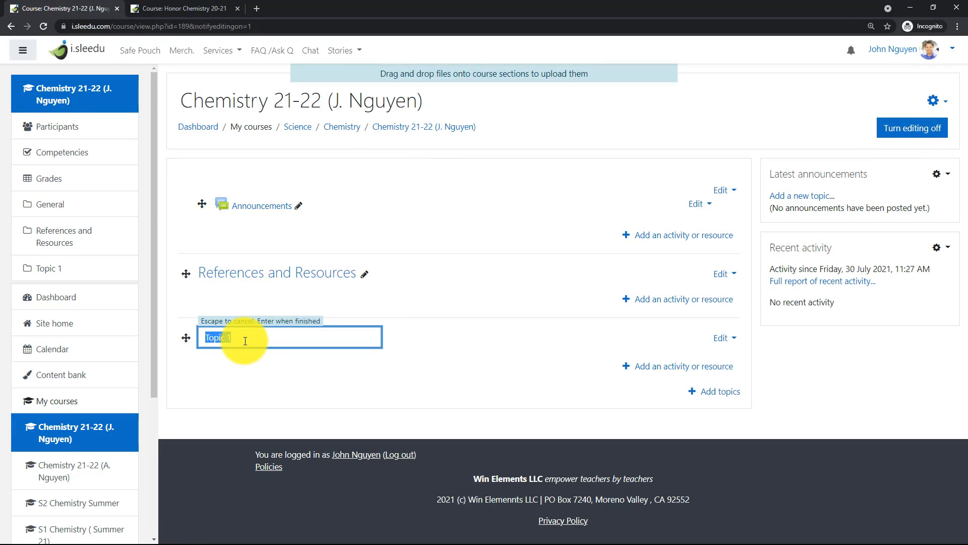
{"action": "type", "text": "Unit 1 -"}
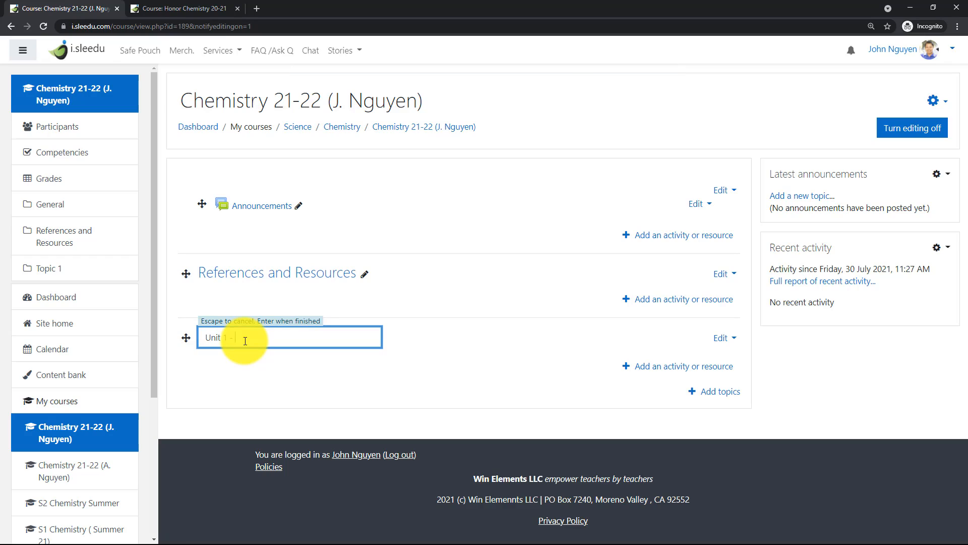
{"action": "type", "text": " Measurements"}
{"action": "key", "text": "Return"}
Open Unit 1-Introduction and Measurement in the Honor Chemistry 20-21 course and look at how its activities are named and dated.
{"action": "left_click", "coordinate": [219, 8]}
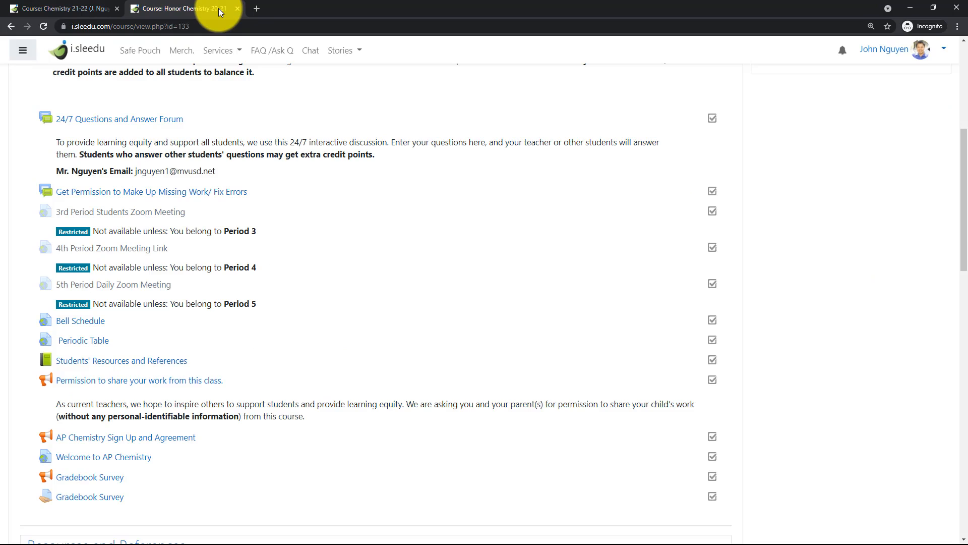
{"action": "scroll", "coordinate": [184, 209], "scroll_direction": "down", "scroll_amount": 5}
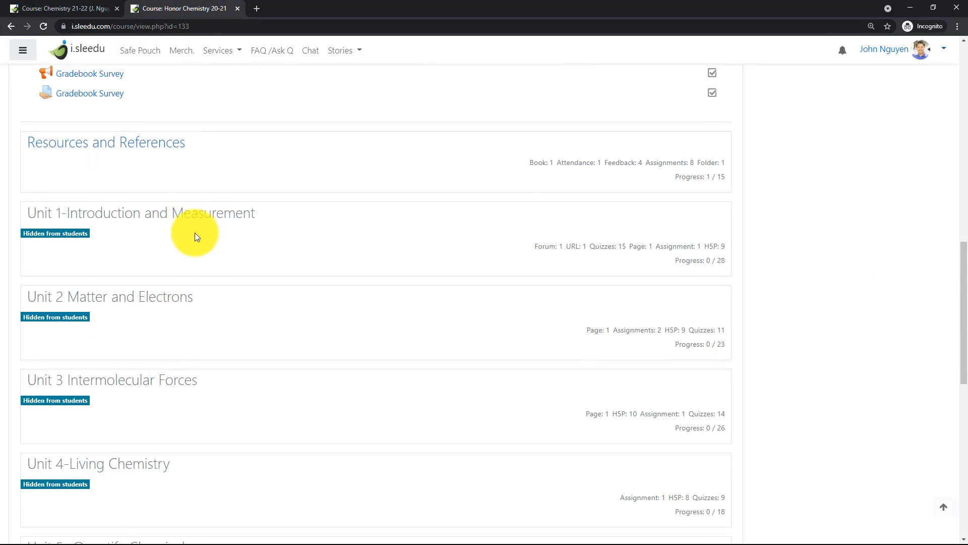
{"action": "left_click", "coordinate": [169, 222]}
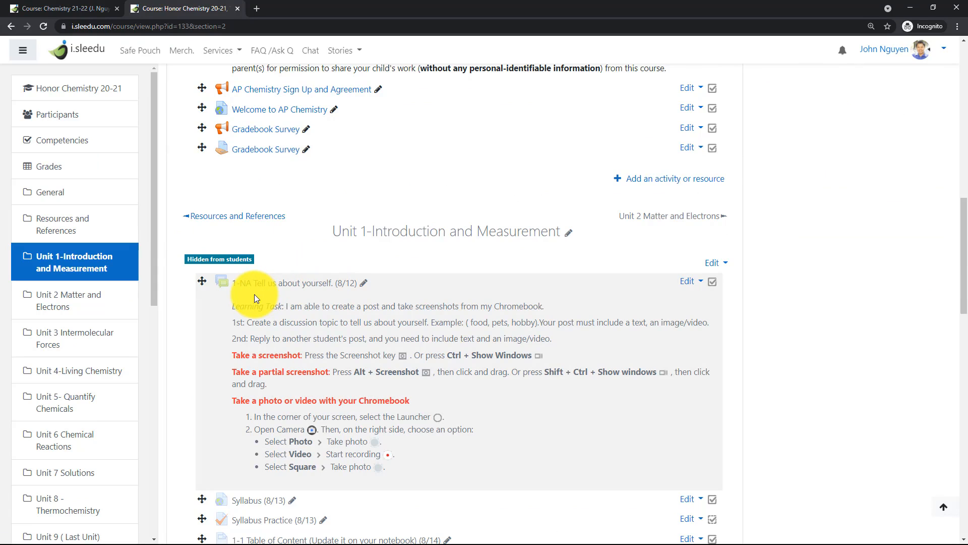
{"action": "scroll", "coordinate": [259, 383], "scroll_direction": "down", "scroll_amount": 3}
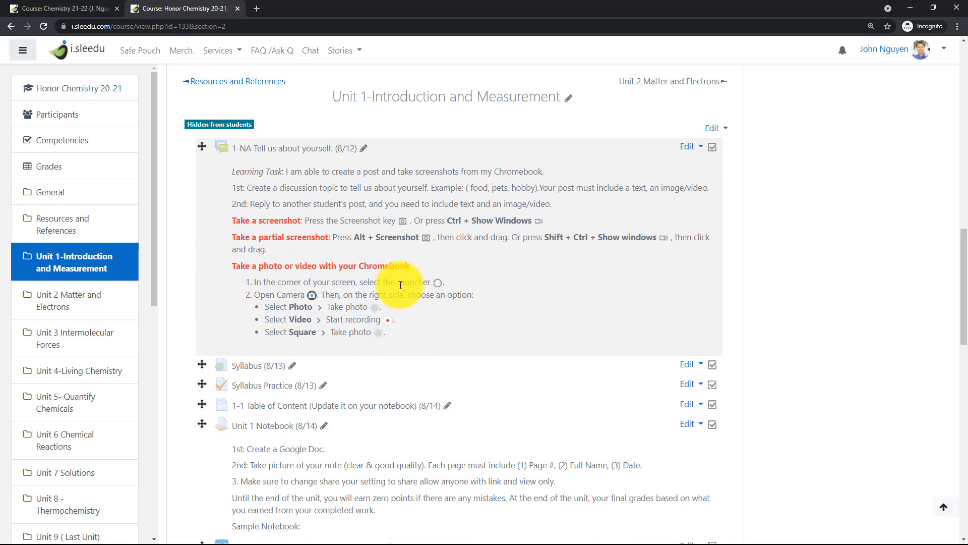
Return to the Chemistry 21-22 course and start a new Assignment activity in the Unit 1 - Measurements section.
{"action": "left_click", "coordinate": [67, 9]}
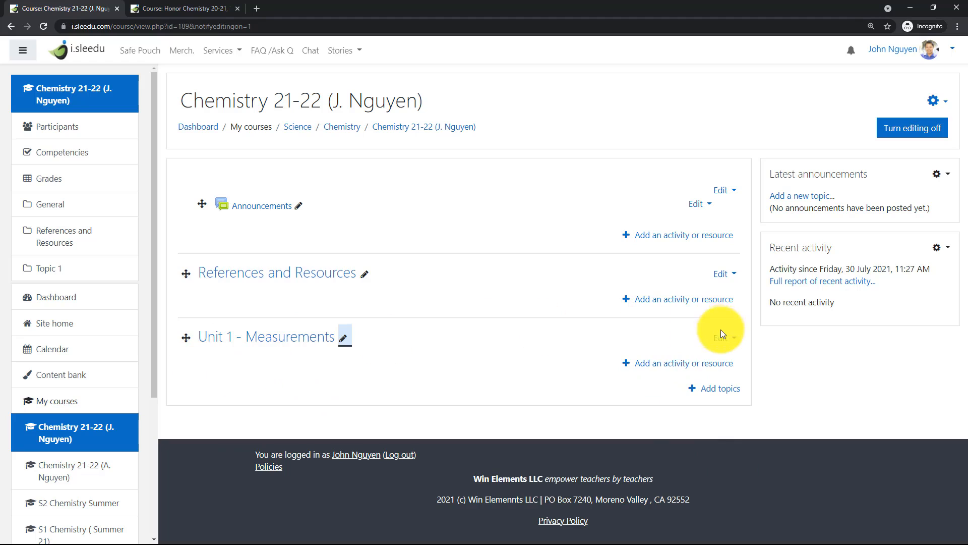
{"action": "left_click", "coordinate": [695, 365]}
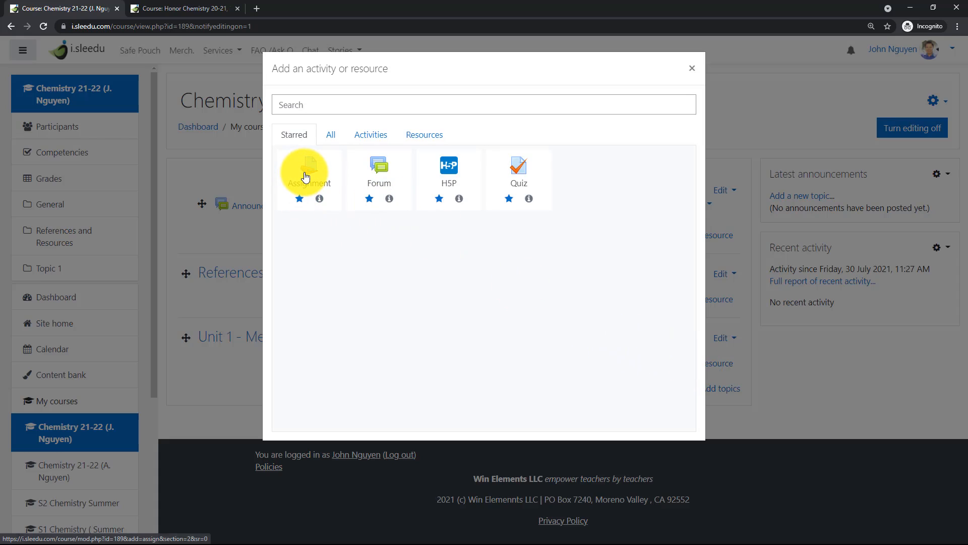
{"action": "left_click", "coordinate": [305, 176]}
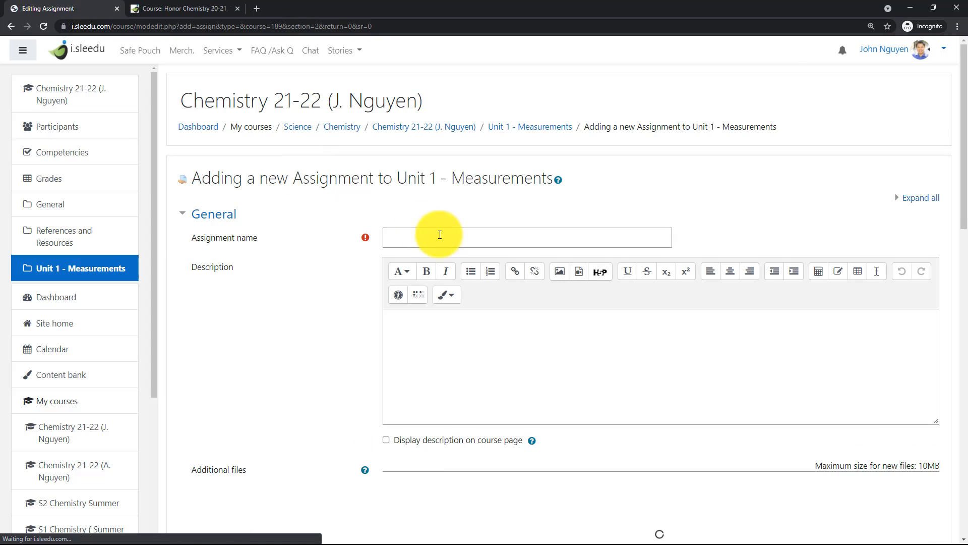
Name the new assignment "1-2 Signed Syllabus".
{"action": "left_click", "coordinate": [446, 245]}
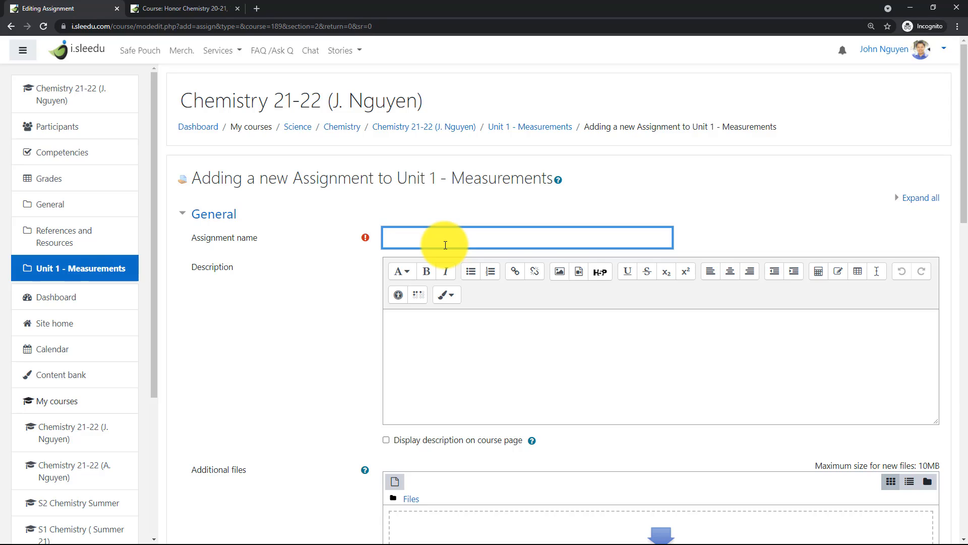
{"action": "type", "text": "1-"}
{"action": "type", "text": "2"}
{"action": "type", "text": "Sing"}
{"action": "key", "text": "BackSpace"}
{"action": "key", "text": "BackSpace"}
{"action": "type", "text": "gned Syllabus"}
{"action": "scroll", "coordinate": [433, 302], "scroll_direction": "down", "scroll_amount": 3}
{"action": "right_click", "coordinate": [435, 301]}
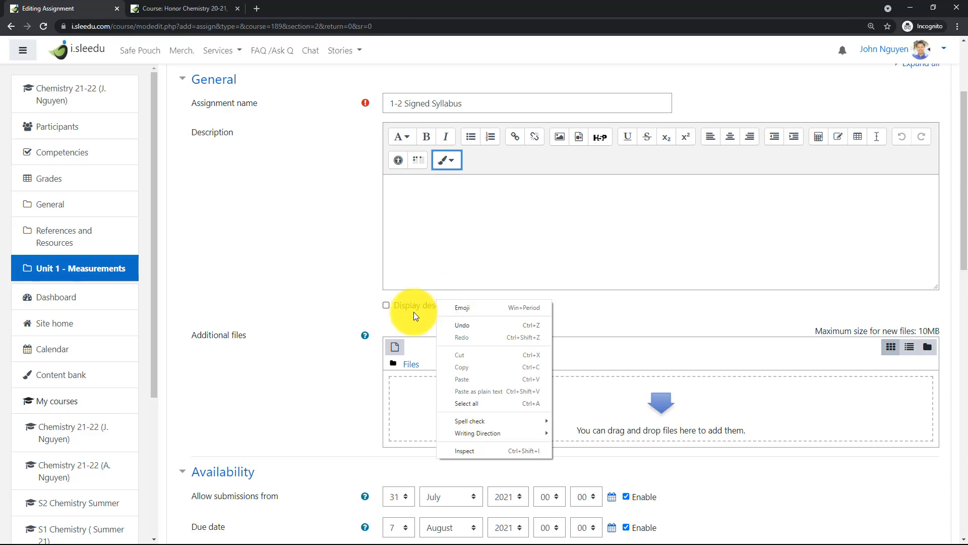
Set the month of the assignment's Allow submissions from date to August.
{"action": "scroll", "coordinate": [403, 343], "scroll_direction": "down", "scroll_amount": 6}
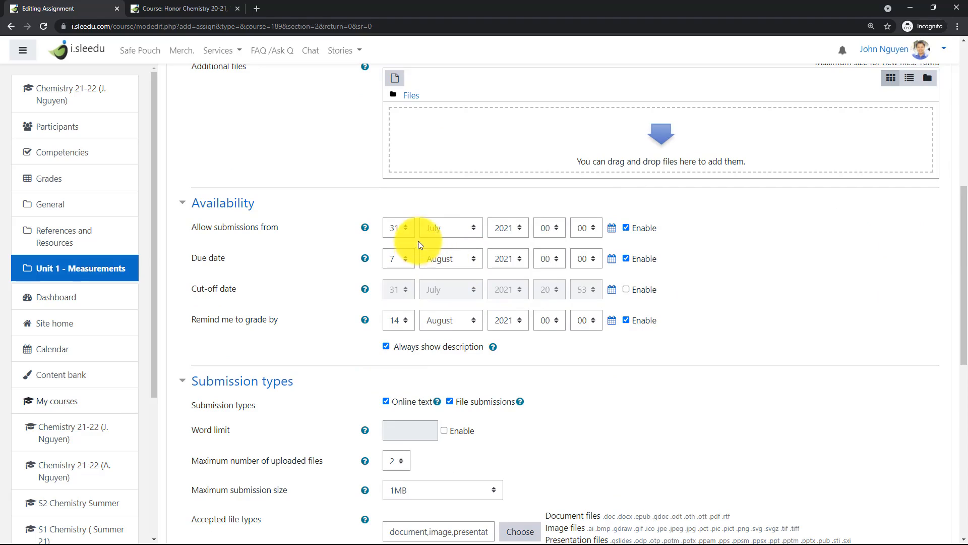
{"action": "left_click", "coordinate": [467, 229]}
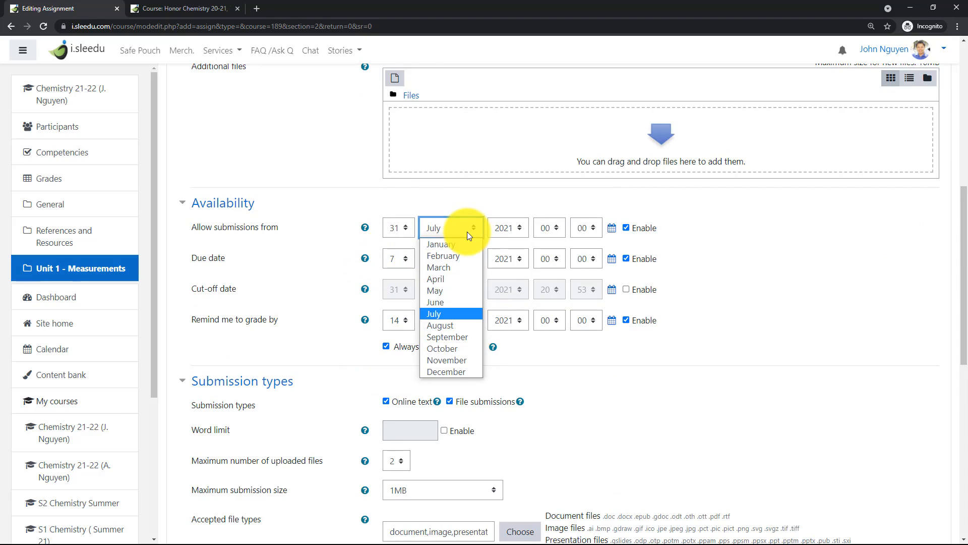
{"action": "left_click", "coordinate": [455, 324]}
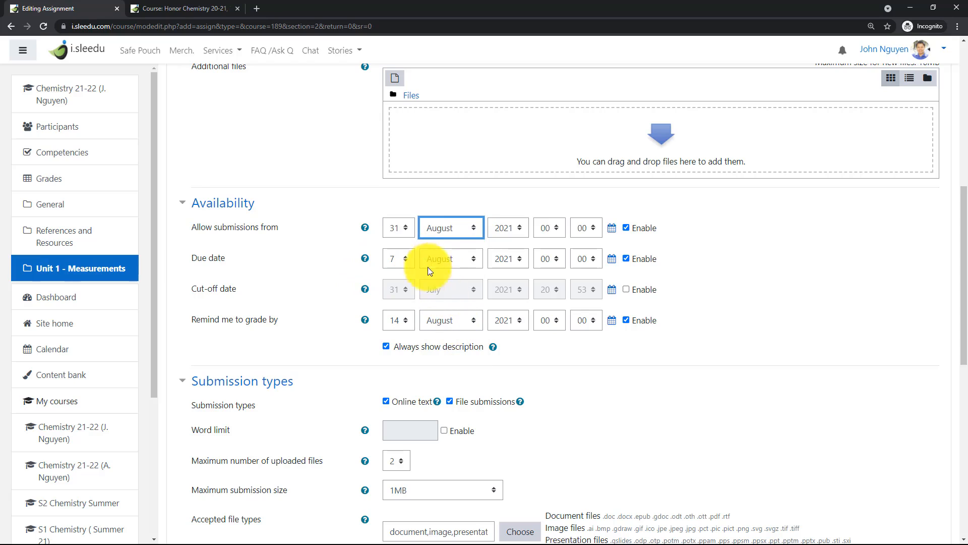
{"action": "left_click", "coordinate": [399, 230]}
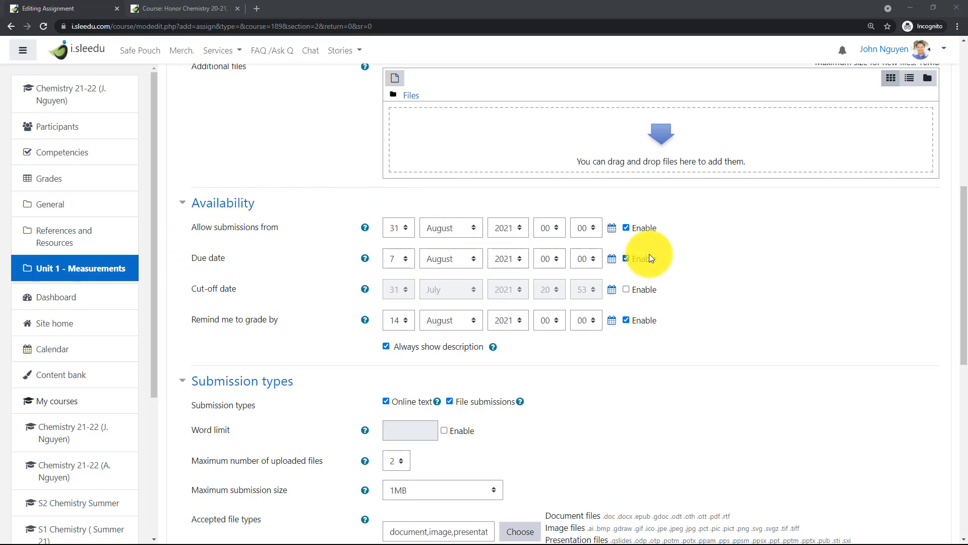
Set the assignment's Allow submissions from date to 12 August 2021 and its due date to 15 August 2021.
{"action": "left_click", "coordinate": [610, 230]}
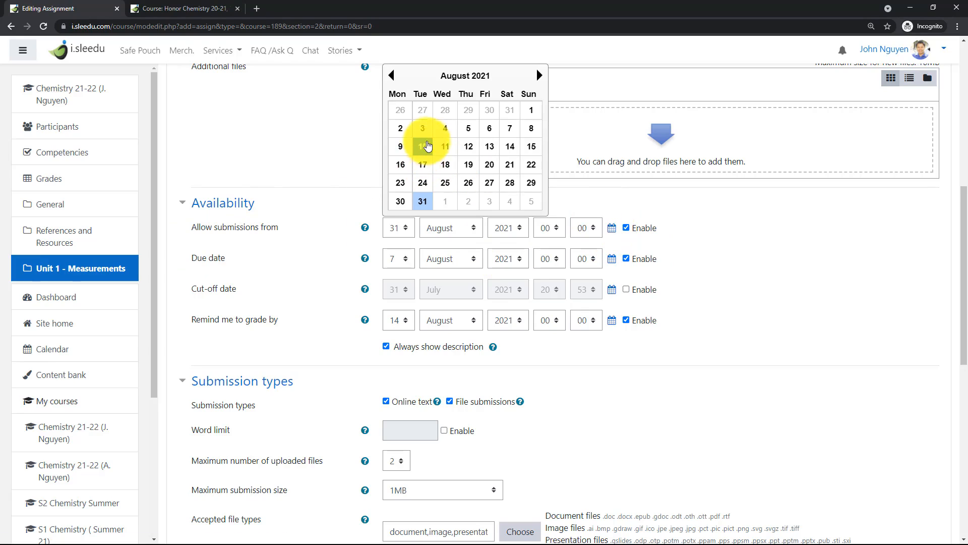
{"action": "left_click", "coordinate": [467, 151]}
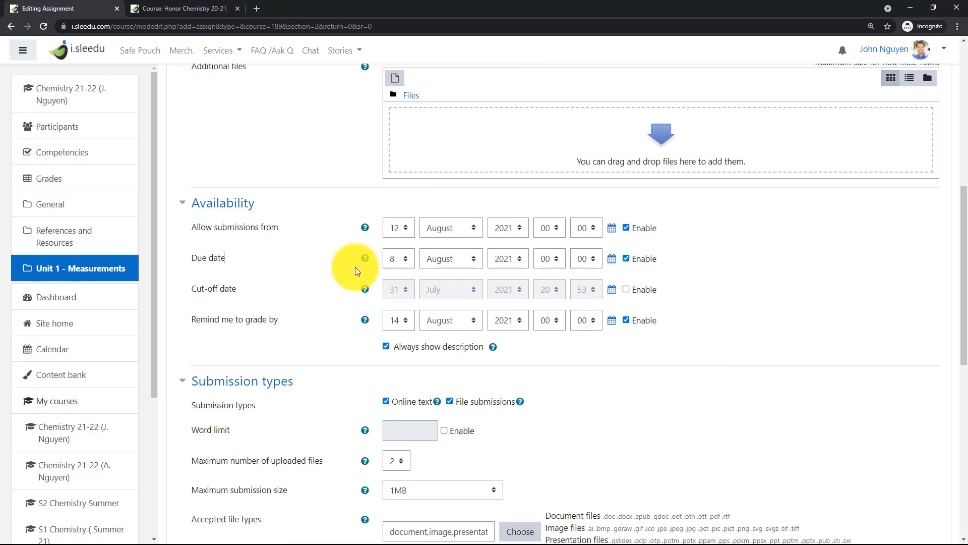
{"action": "left_click", "coordinate": [612, 260]}
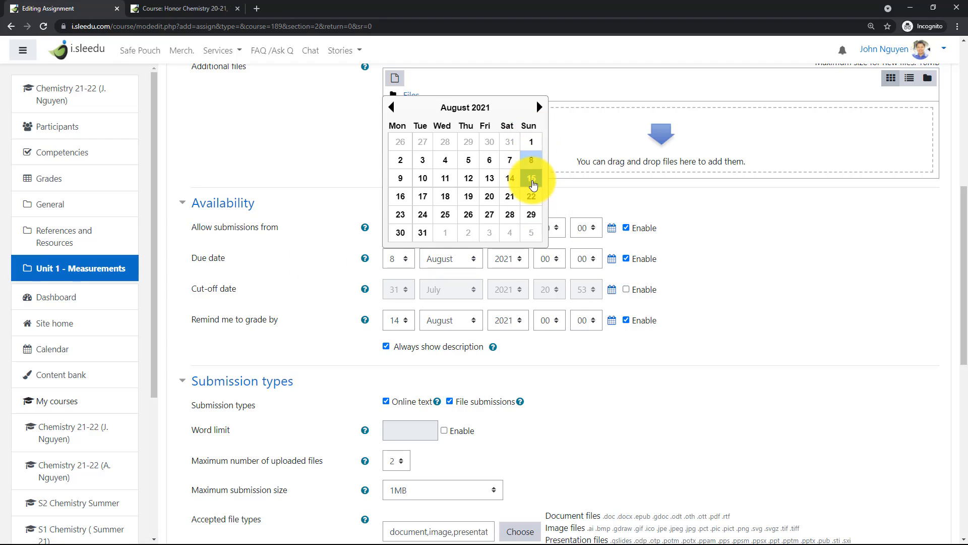
{"action": "left_click", "coordinate": [532, 179]}
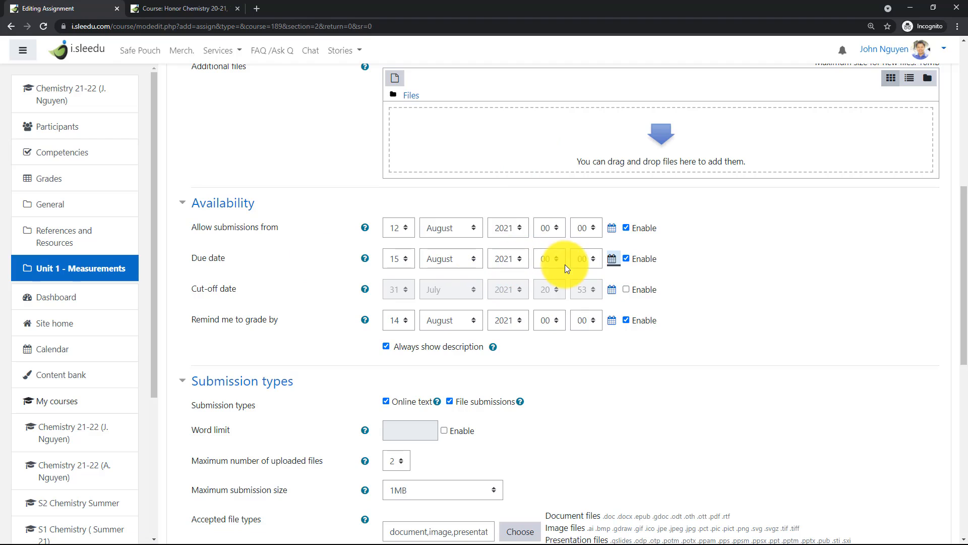
Set the due date's time to 23:59.
{"action": "left_click", "coordinate": [552, 258]}
{"action": "scroll", "coordinate": [540, 519], "scroll_direction": "down", "scroll_amount": 10}
{"action": "scroll", "coordinate": [586, 314], "scroll_direction": "up", "scroll_amount": 5}
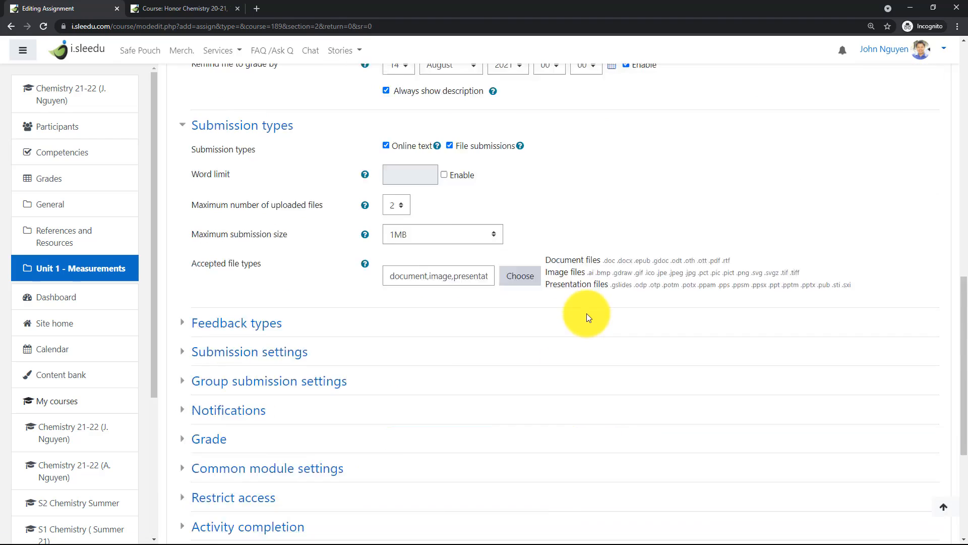
{"action": "scroll", "coordinate": [572, 348], "scroll_direction": "up", "scroll_amount": 9}
{"action": "scroll", "coordinate": [554, 353], "scroll_direction": "down", "scroll_amount": 5}
{"action": "left_click", "coordinate": [550, 181]}
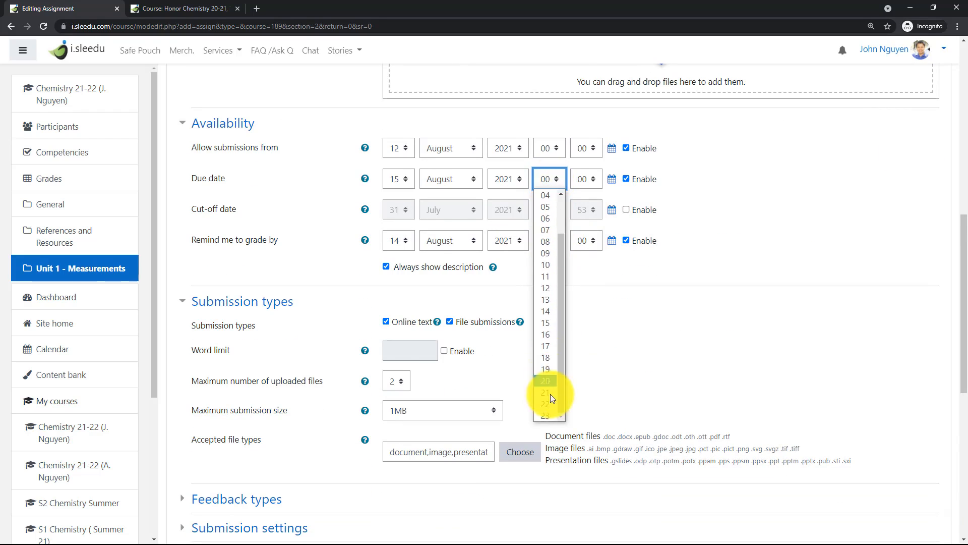
{"action": "left_click", "coordinate": [547, 415]}
{"action": "left_click", "coordinate": [586, 179]}
{"action": "scroll", "coordinate": [583, 353], "scroll_direction": "down", "scroll_amount": 10}
{"action": "left_click", "coordinate": [582, 415]}
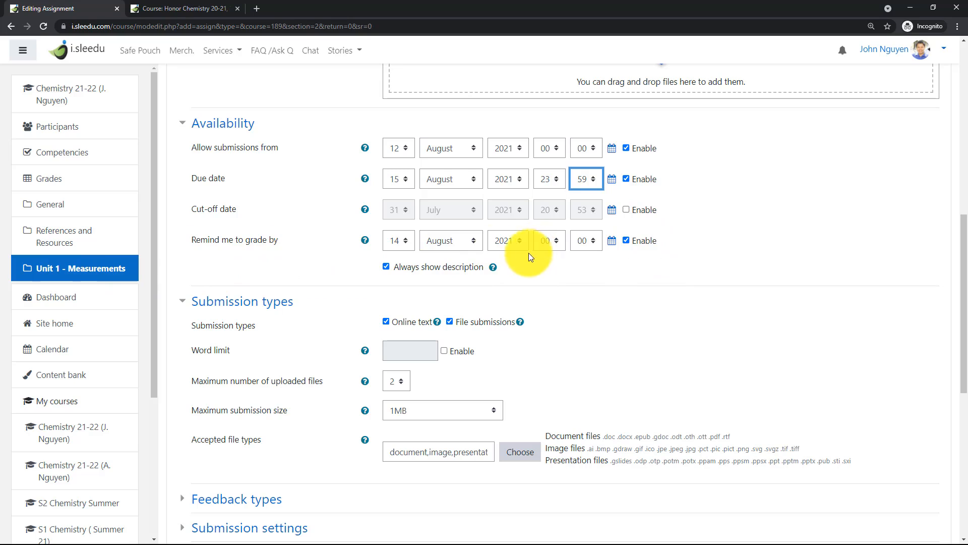
Turn off online text submissions and restrict the accepted file types to image files only, deselecting document and presentation files.
{"action": "scroll", "coordinate": [605, 277], "scroll_direction": "down", "scroll_amount": 3}
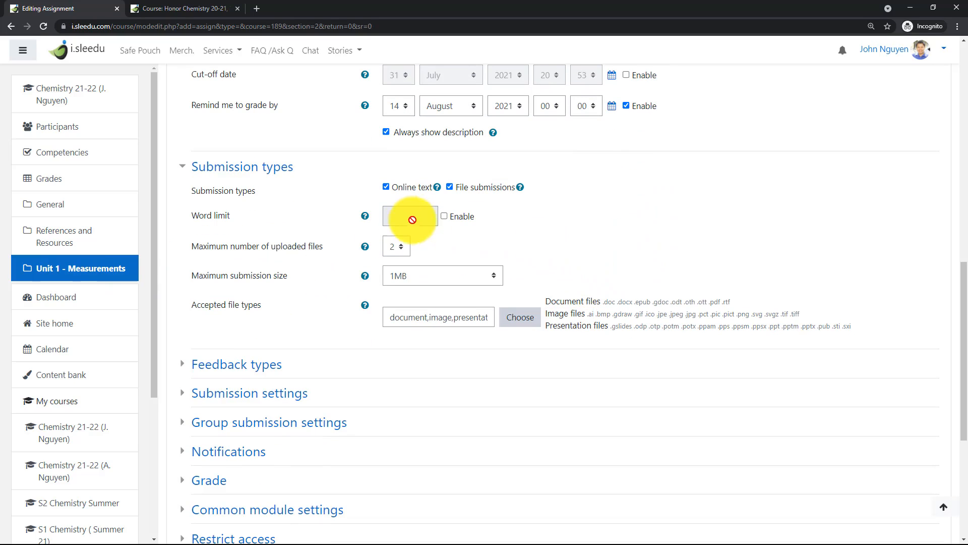
{"action": "left_click", "coordinate": [396, 190]}
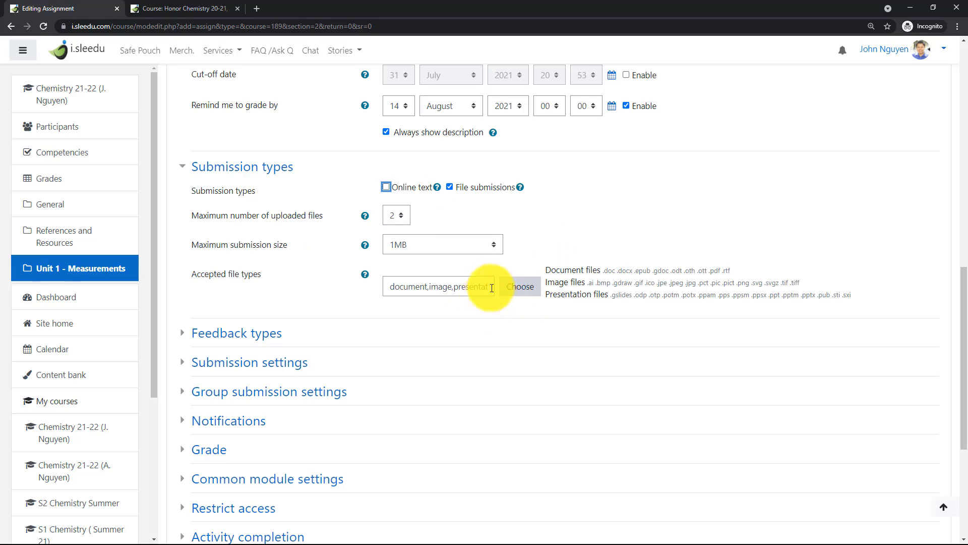
{"action": "left_click", "coordinate": [505, 288]}
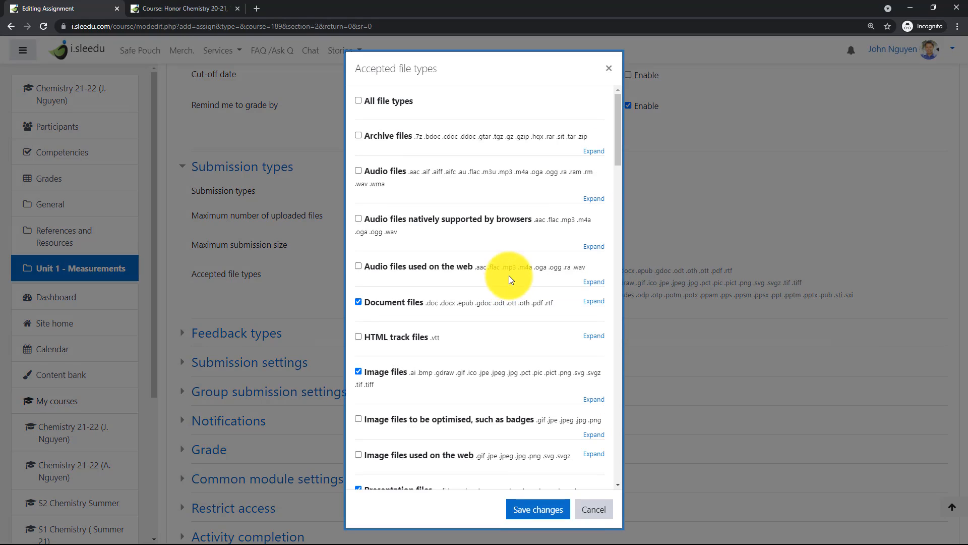
{"action": "left_click", "coordinate": [358, 301]}
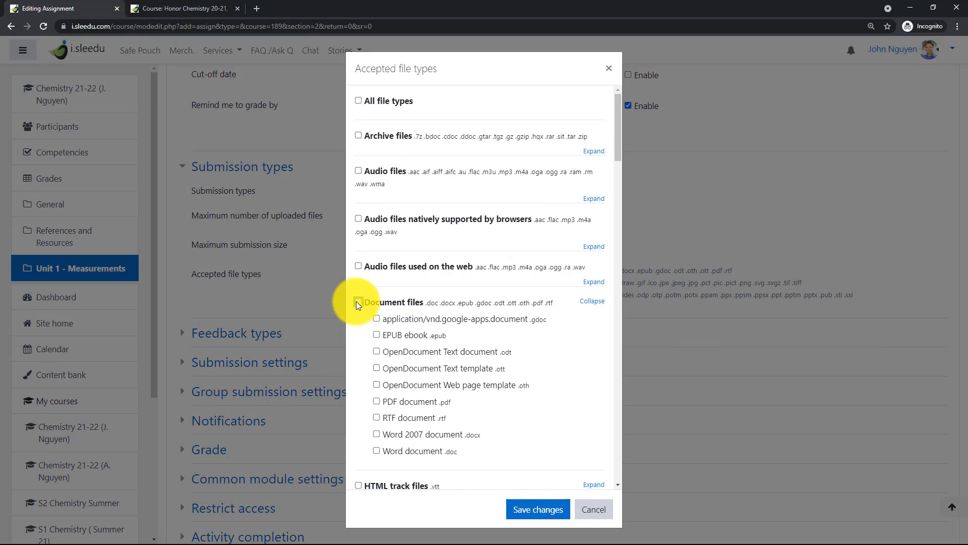
{"action": "scroll", "coordinate": [360, 308], "scroll_direction": "down", "scroll_amount": 5}
{"action": "left_click", "coordinate": [356, 374]}
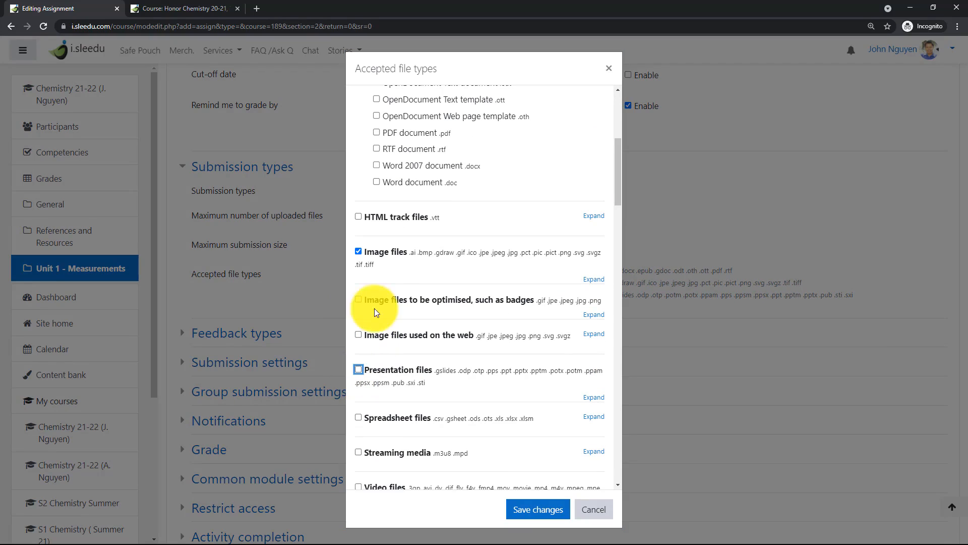
{"action": "left_click", "coordinate": [537, 515]}
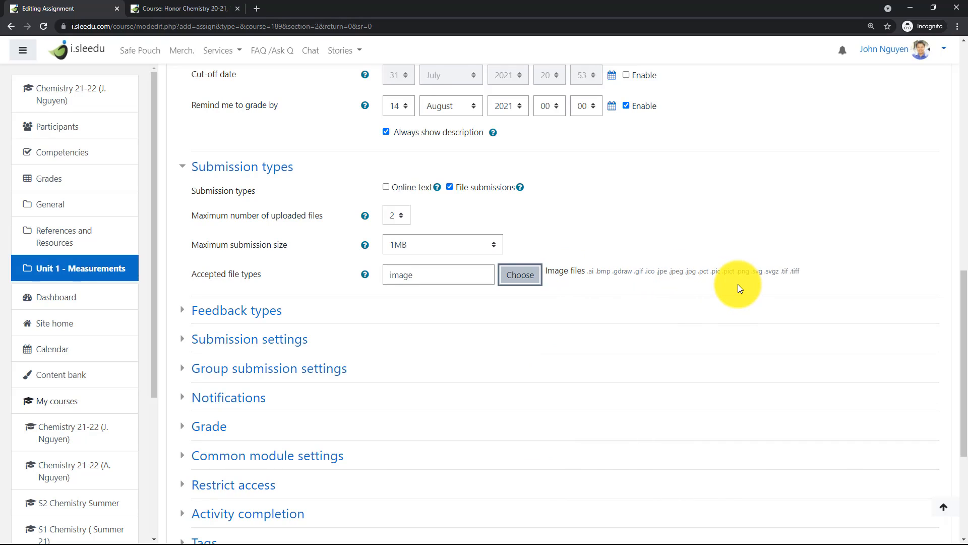
Set the maximum submission size to 500KB and the maximum number of uploaded files to 1.
{"action": "left_click", "coordinate": [493, 251]}
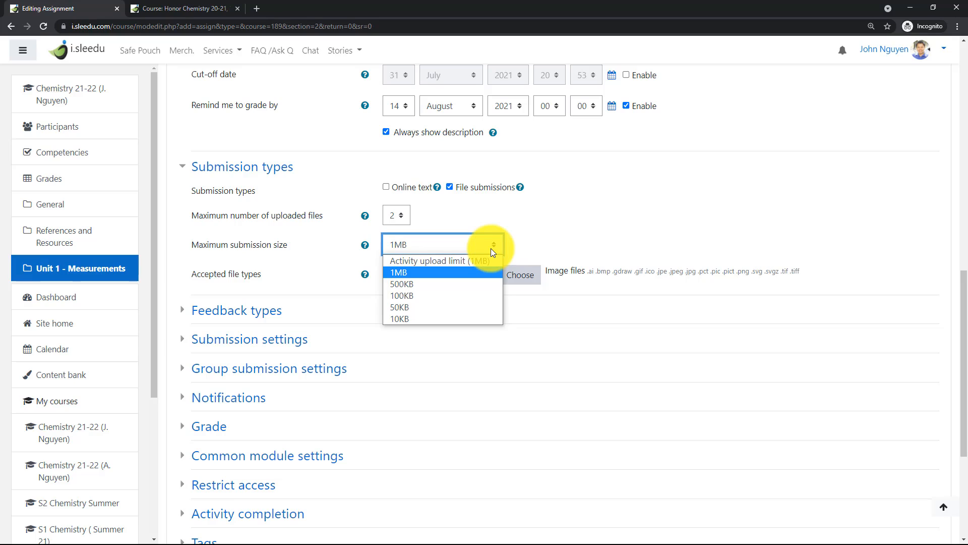
{"action": "left_click", "coordinate": [420, 284]}
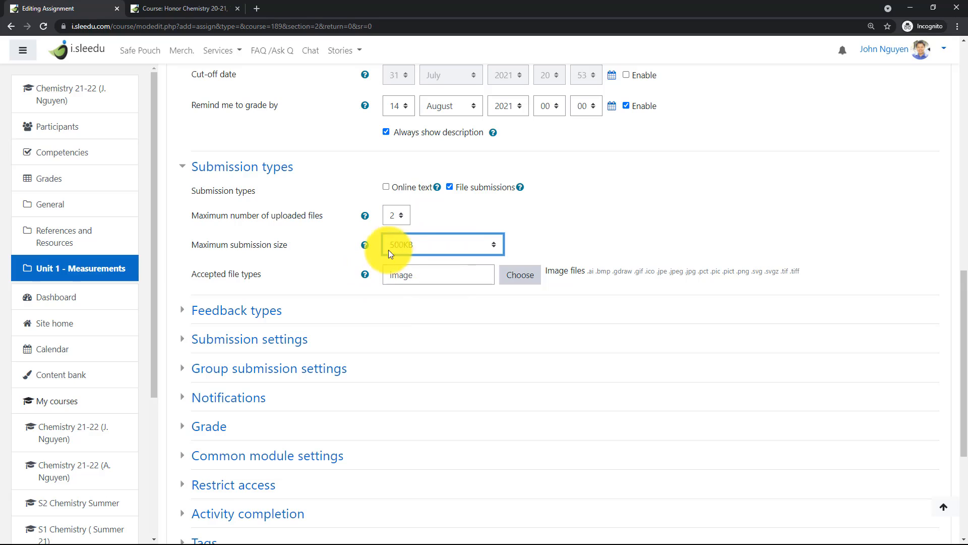
{"action": "left_click", "coordinate": [397, 217]}
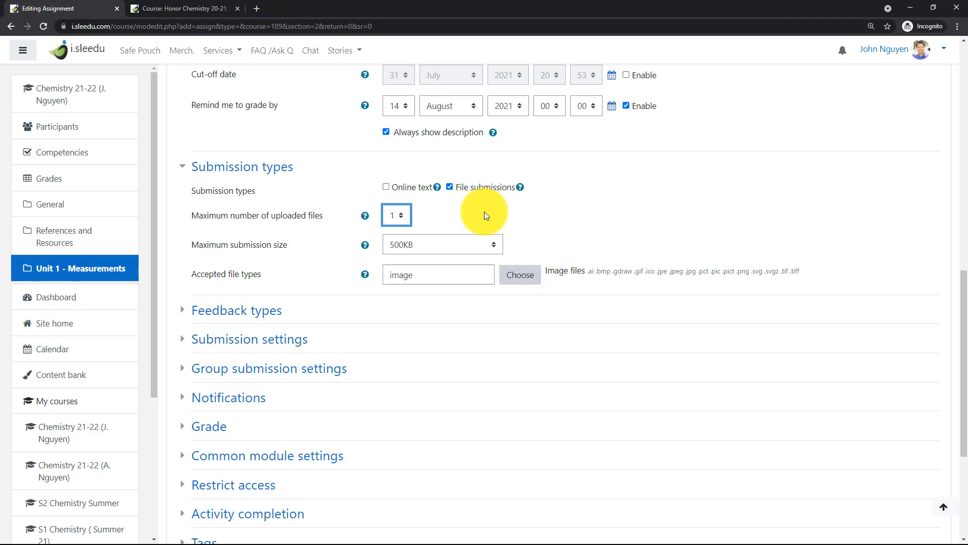
Assign the assignment to the 01-Topic 1 grade category in its grade settings.
{"action": "scroll", "coordinate": [484, 232], "scroll_direction": "down", "scroll_amount": 3}
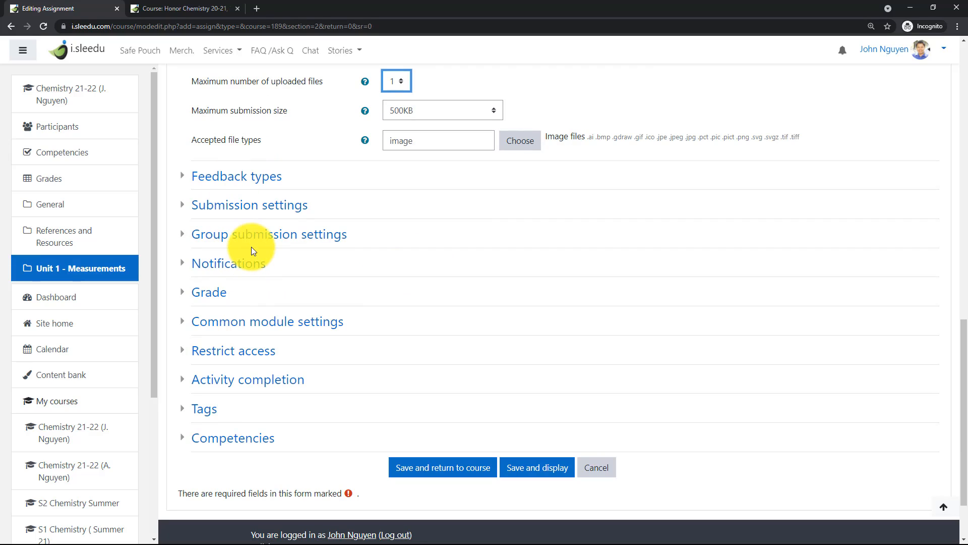
{"action": "left_click", "coordinate": [200, 293]}
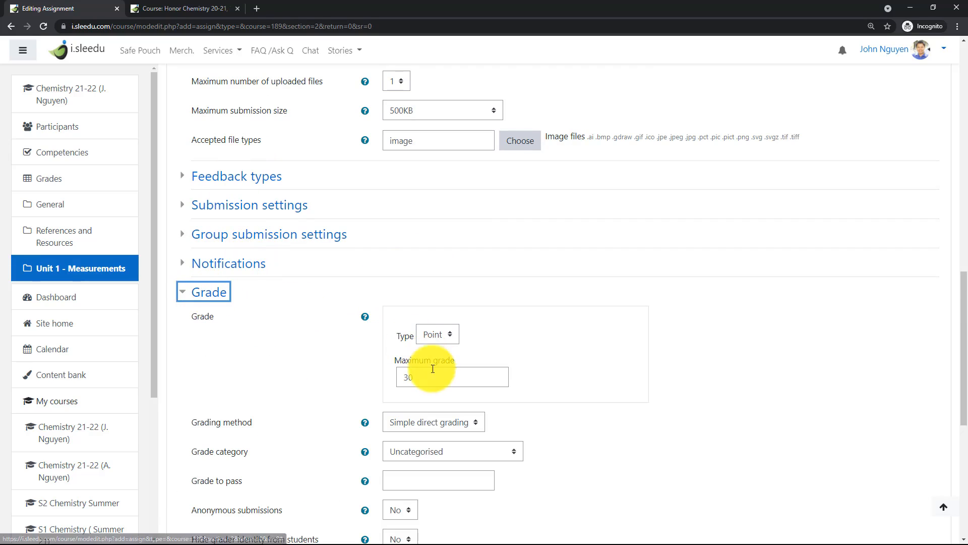
{"action": "scroll", "coordinate": [434, 373], "scroll_direction": "down", "scroll_amount": 3}
{"action": "left_click", "coordinate": [430, 321]}
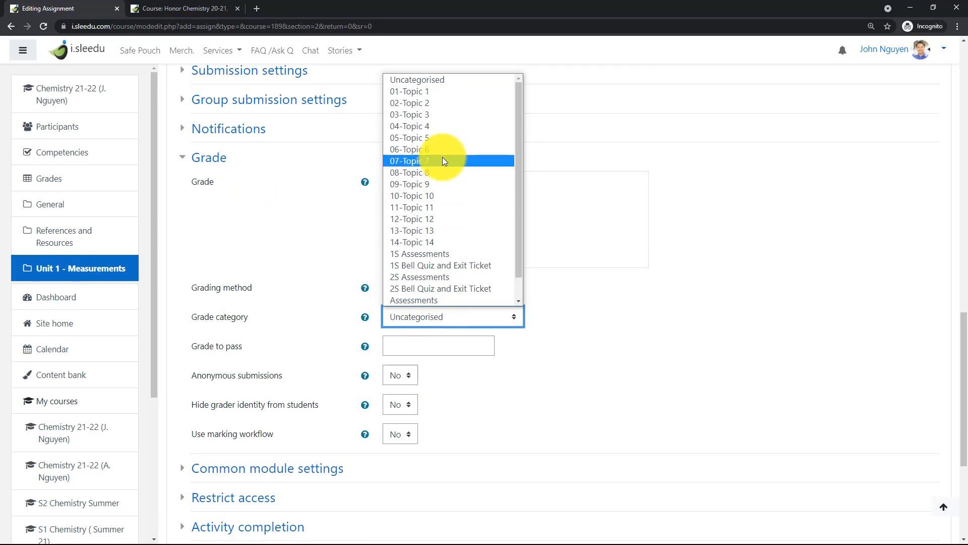
{"action": "left_click", "coordinate": [425, 93]}
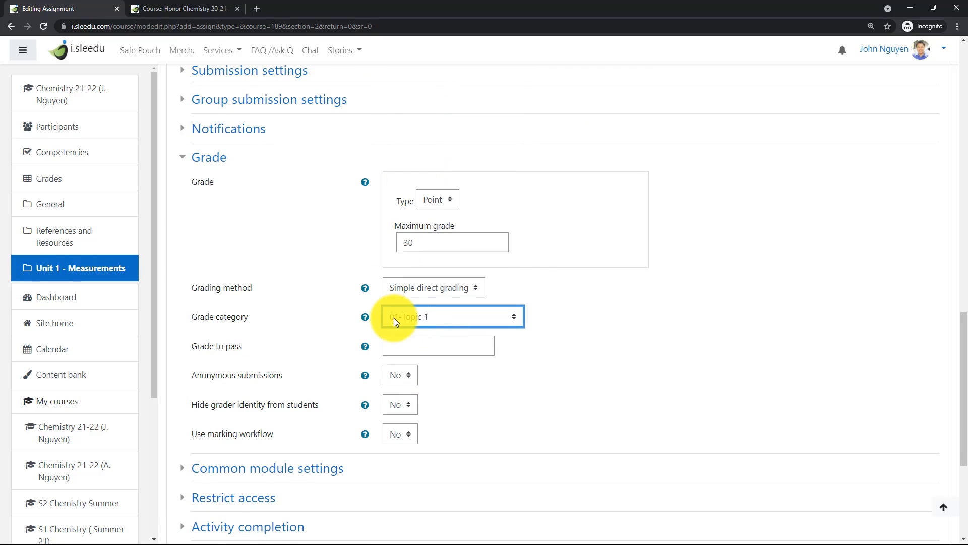
{"action": "left_click", "coordinate": [438, 236]}
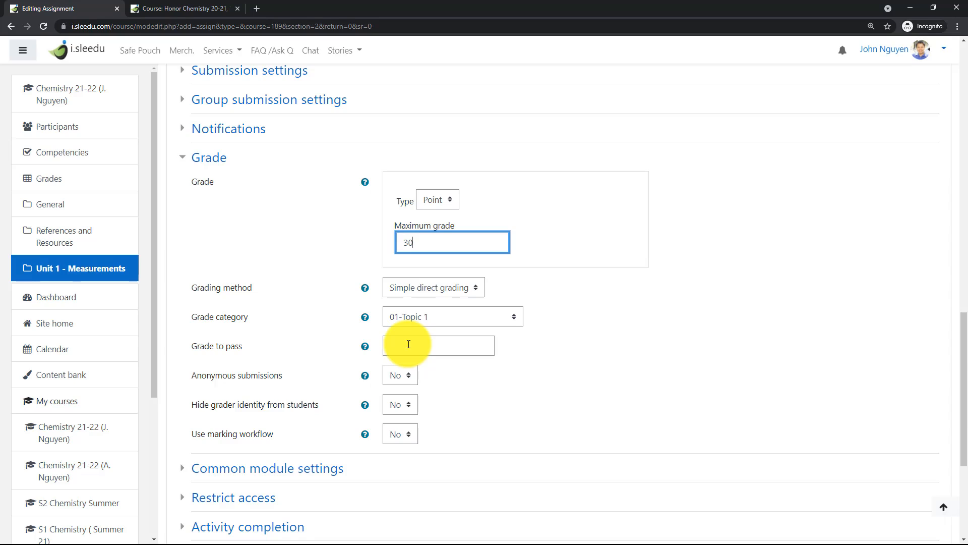
Enter the assignment description "Direction: Please take a picture of your signed syllabus and uploaded here to submit it.".
{"action": "scroll", "coordinate": [468, 380], "scroll_direction": "down", "scroll_amount": 5}
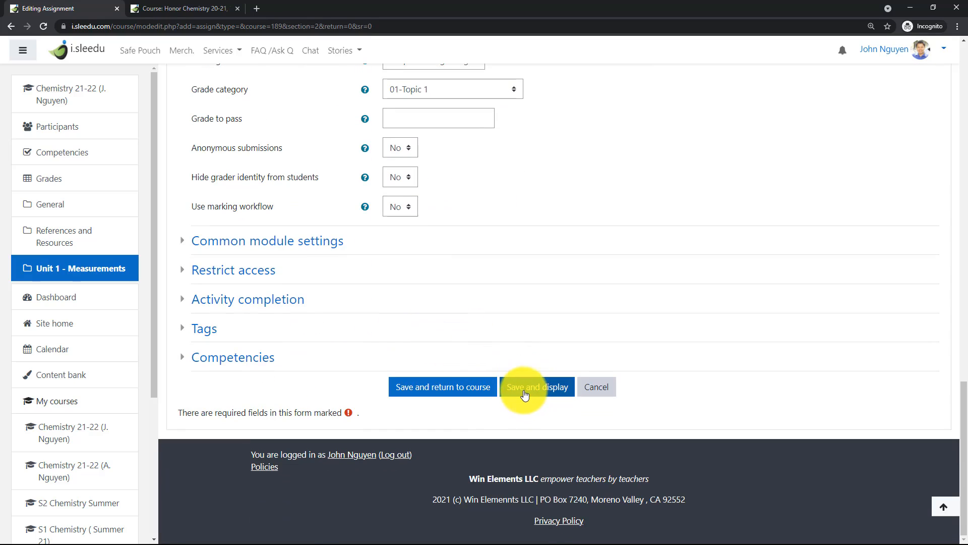
{"action": "scroll", "coordinate": [523, 392], "scroll_direction": "up", "scroll_amount": 15}
{"action": "scroll", "coordinate": [427, 331], "scroll_direction": "up", "scroll_amount": 4}
{"action": "left_click", "coordinate": [409, 335]}
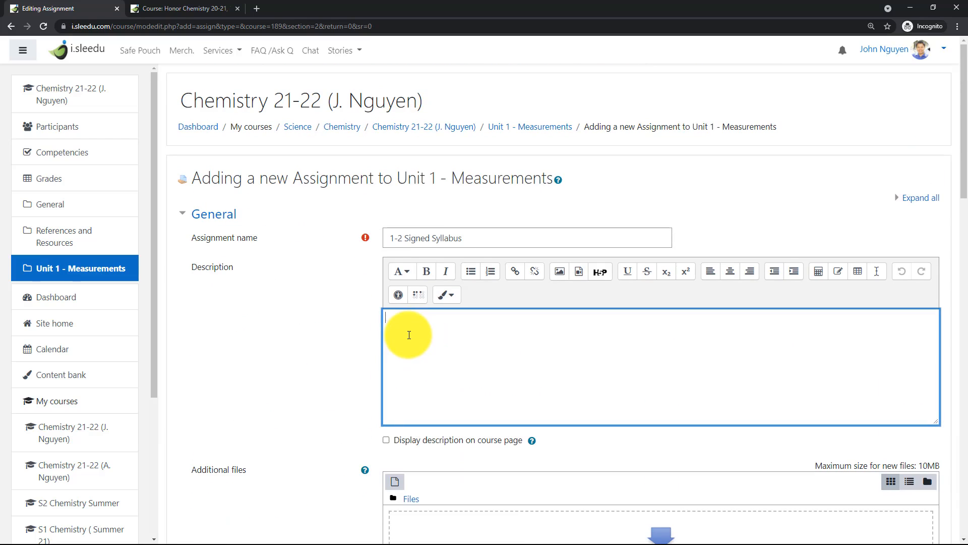
{"action": "type", "text": "Direction: Please take a picture of your si"}
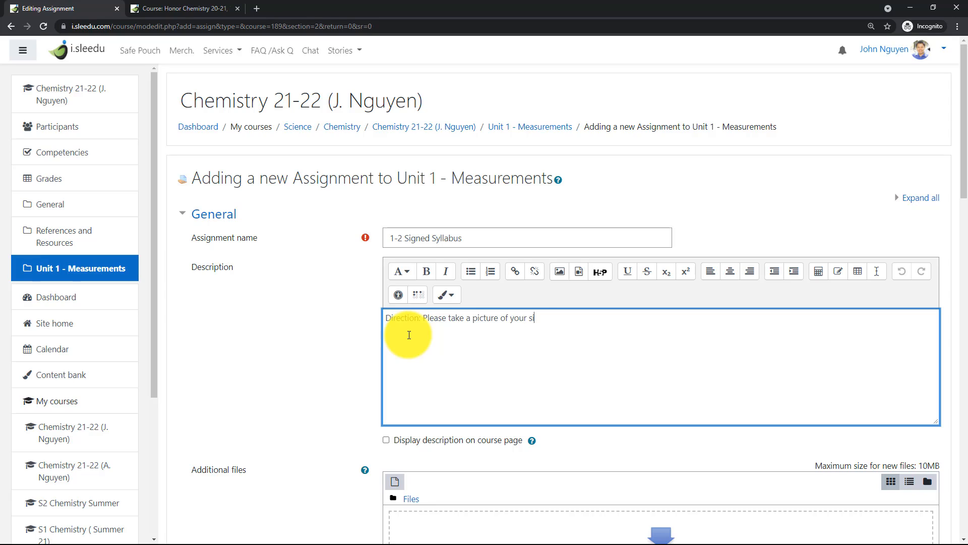
{"action": "type", "text": "gned syllabus and upl"}
{"action": "key", "text": "BackSpace"}
{"action": "key", "text": "BackSpace"}
{"action": "type", "text": "pol"}
{"action": "key", "text": "BackSpace"}
{"action": "key", "text": "BackSpace"}
{"action": "type", "text": "loaded here to submit it."}
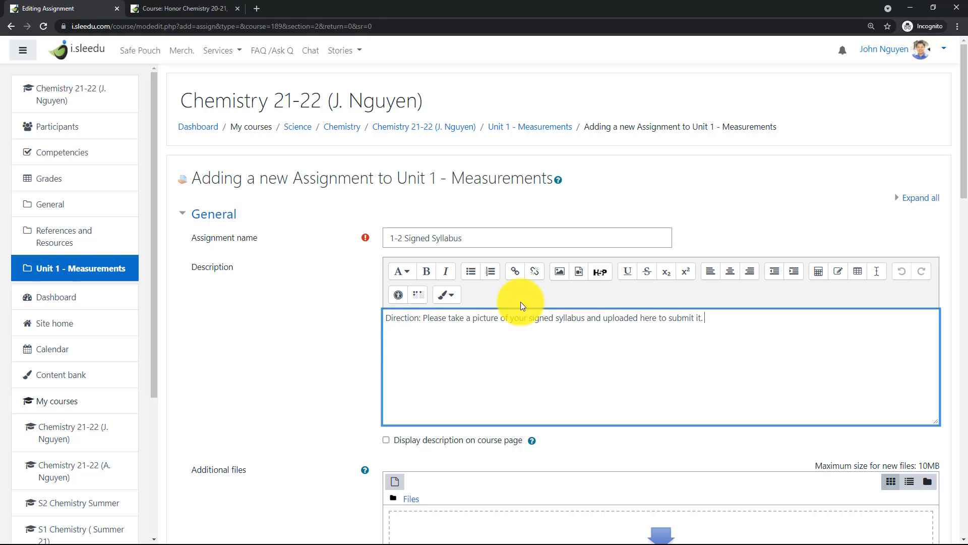
Make "Direction:" bold in the description and enable displaying the description on the course page.
{"action": "left_click_drag", "start_coordinate": [423, 320], "coordinate": [362, 316]}
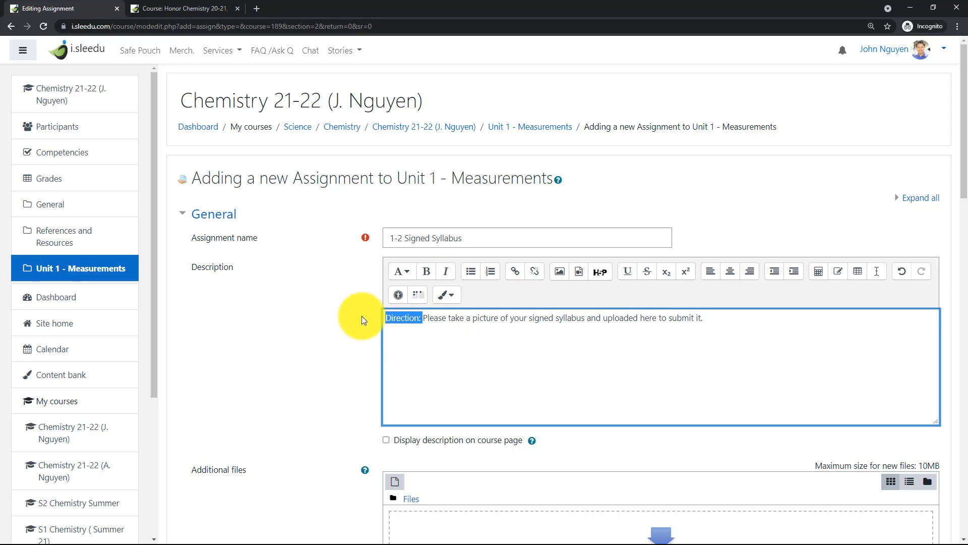
{"action": "left_click", "coordinate": [426, 271]}
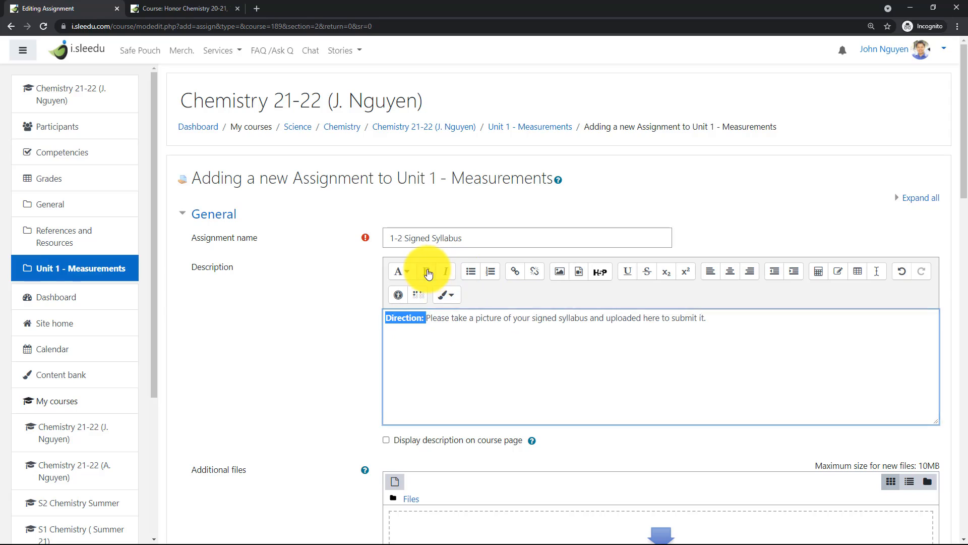
{"action": "left_click", "coordinate": [384, 440]}
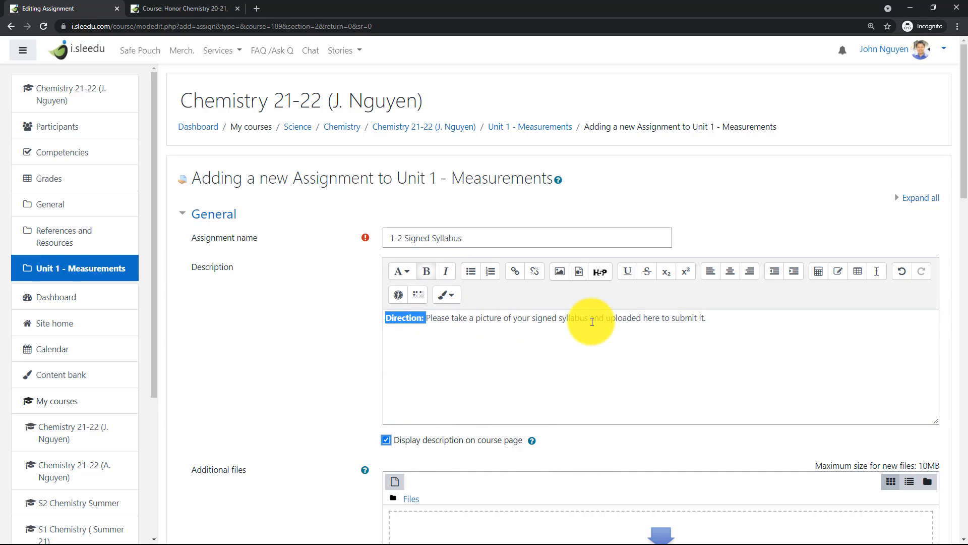
Correct "uploaded here" to "upload it here" in the assignment description.
{"action": "left_click", "coordinate": [640, 320]}
{"action": "key", "text": "BackSpace"}
{"action": "key", "text": "BackSpace"}
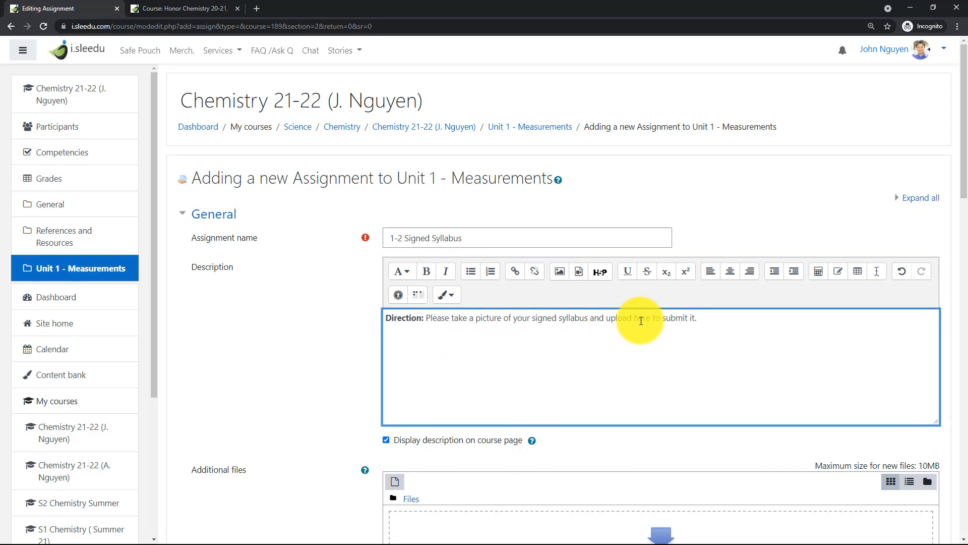
{"action": "type", "text": "it"}
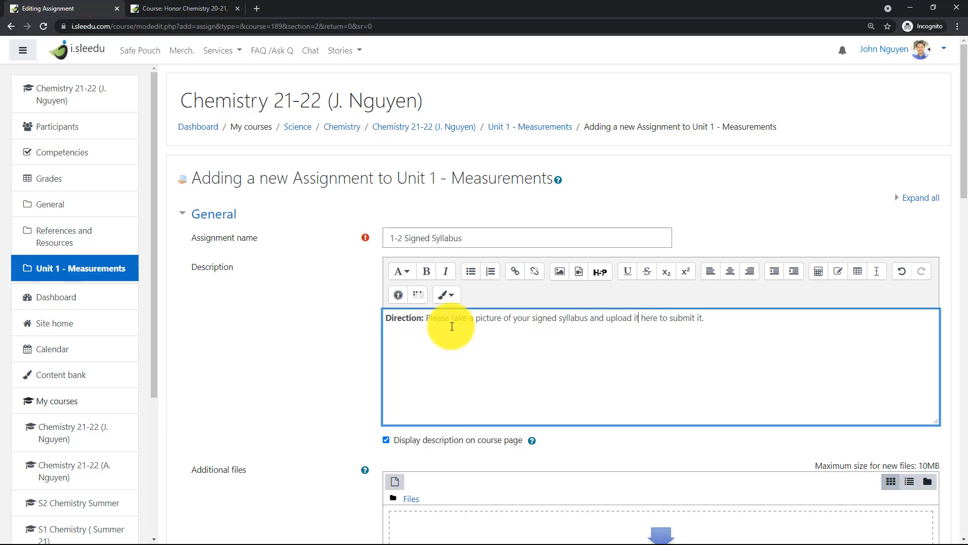
Set the Remind me to grade by date to 16 August 2021, and save the assignment with a return to the course.
{"action": "scroll", "coordinate": [438, 353], "scroll_direction": "down", "scroll_amount": 20}
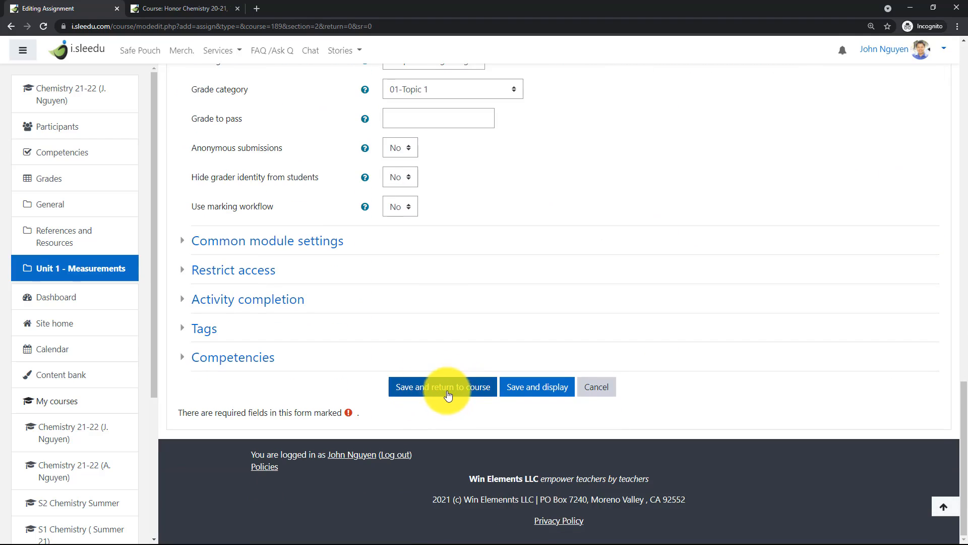
{"action": "left_click", "coordinate": [441, 388]}
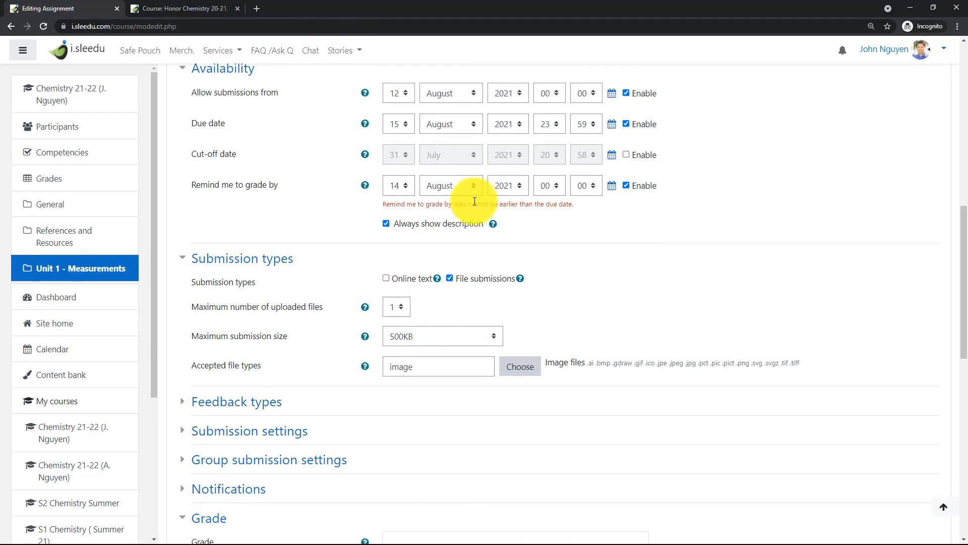
{"action": "left_click", "coordinate": [404, 186]}
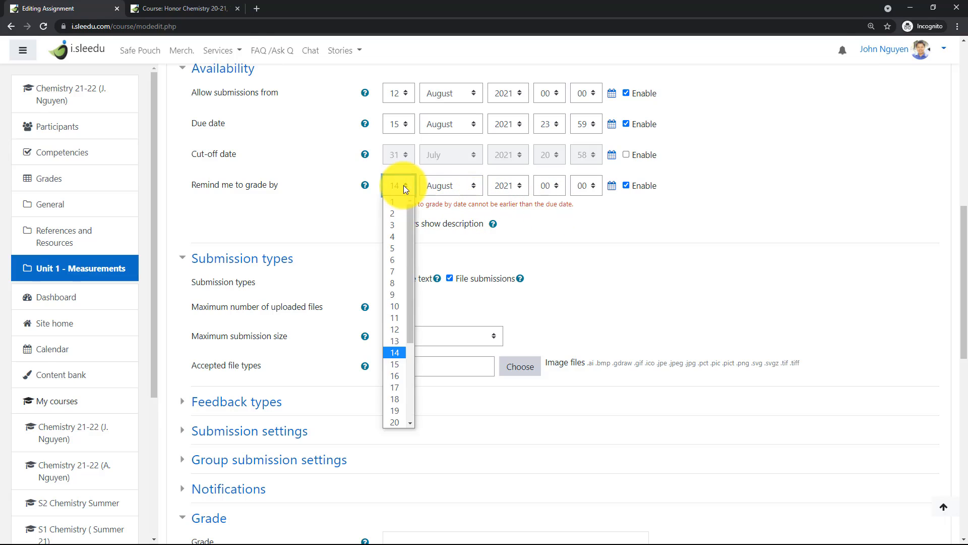
{"action": "left_click", "coordinate": [399, 379]}
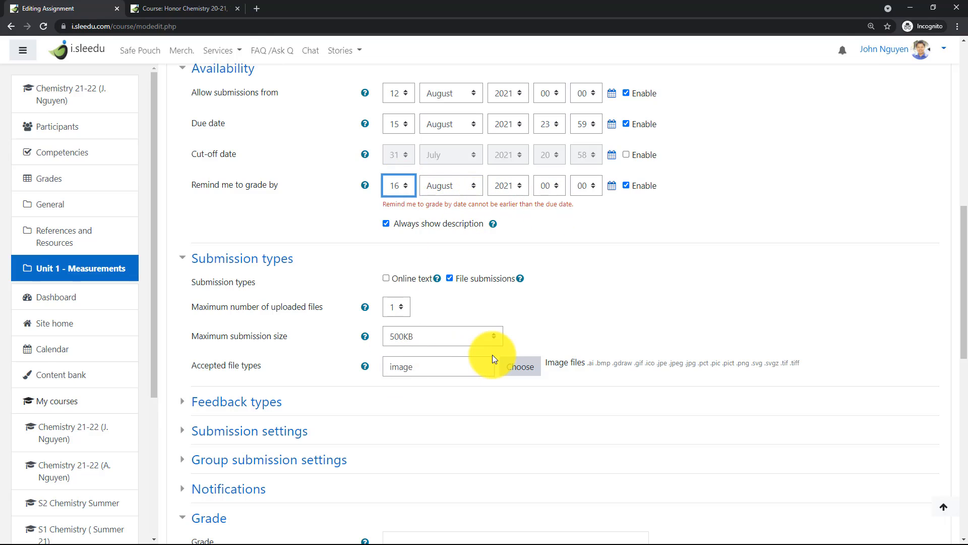
{"action": "scroll", "coordinate": [402, 443], "scroll_direction": "down", "scroll_amount": 10}
{"action": "left_click", "coordinate": [402, 388]}
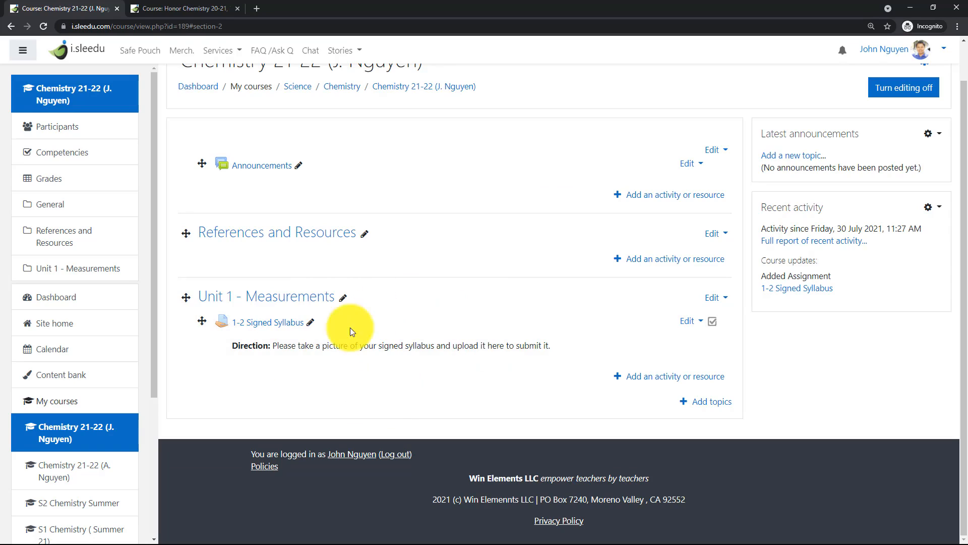
Open the 1-2 Signed Syllabus assignment, look through its submissions grading page, and return to the Chemistry 21-22 course page.
{"action": "left_click", "coordinate": [271, 329]}
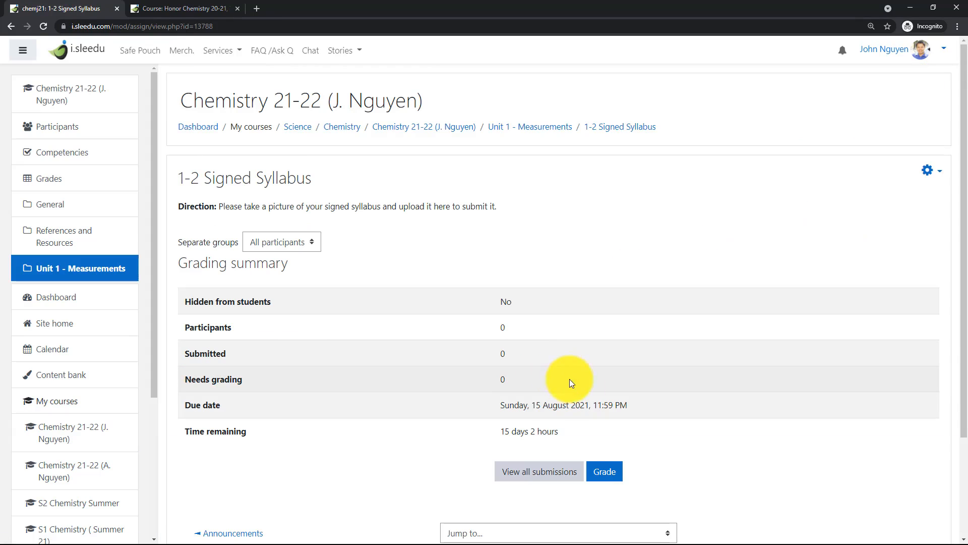
{"action": "left_click", "coordinate": [553, 473]}
{"action": "scroll", "coordinate": [467, 337], "scroll_direction": "down", "scroll_amount": 5}
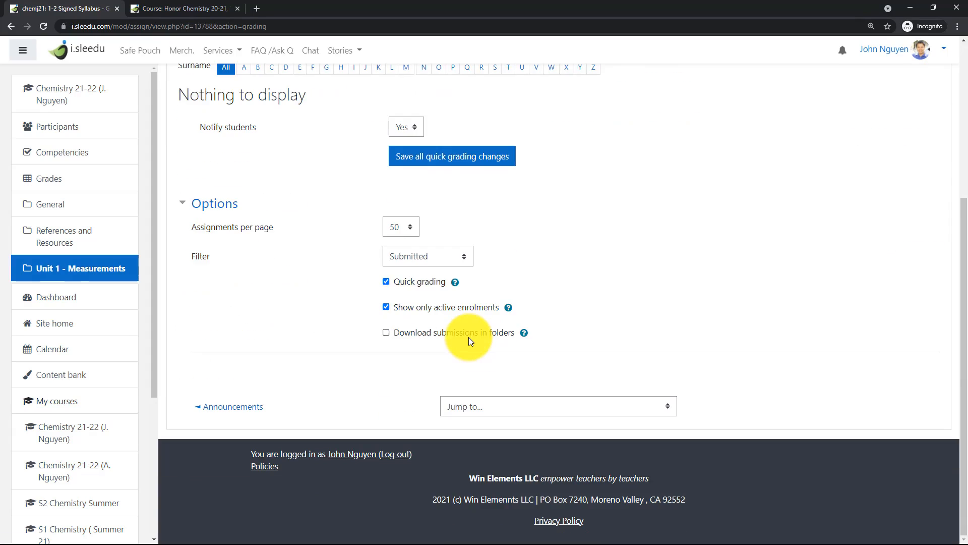
{"action": "scroll", "coordinate": [454, 287], "scroll_direction": "up", "scroll_amount": 3}
{"action": "scroll", "coordinate": [472, 300], "scroll_direction": "up", "scroll_amount": 2}
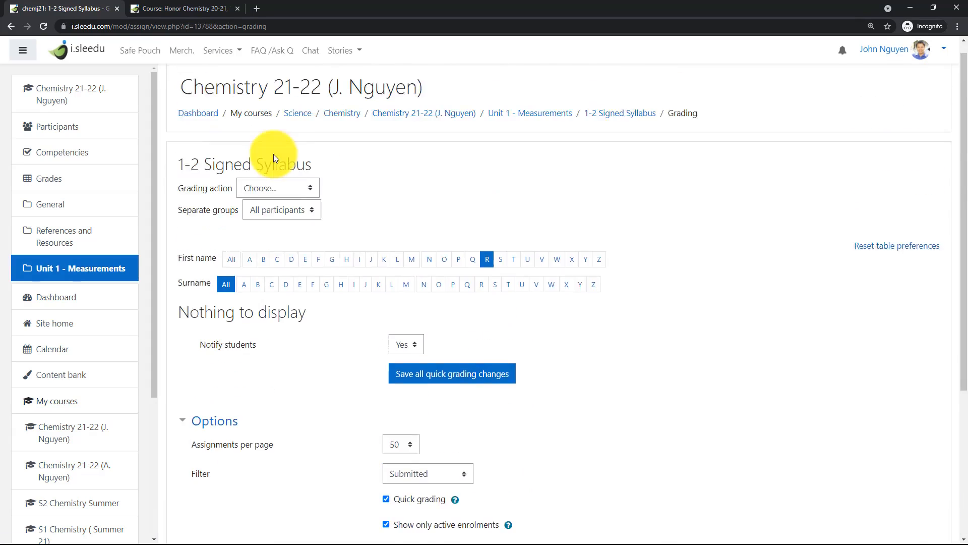
{"action": "left_click", "coordinate": [423, 132]}
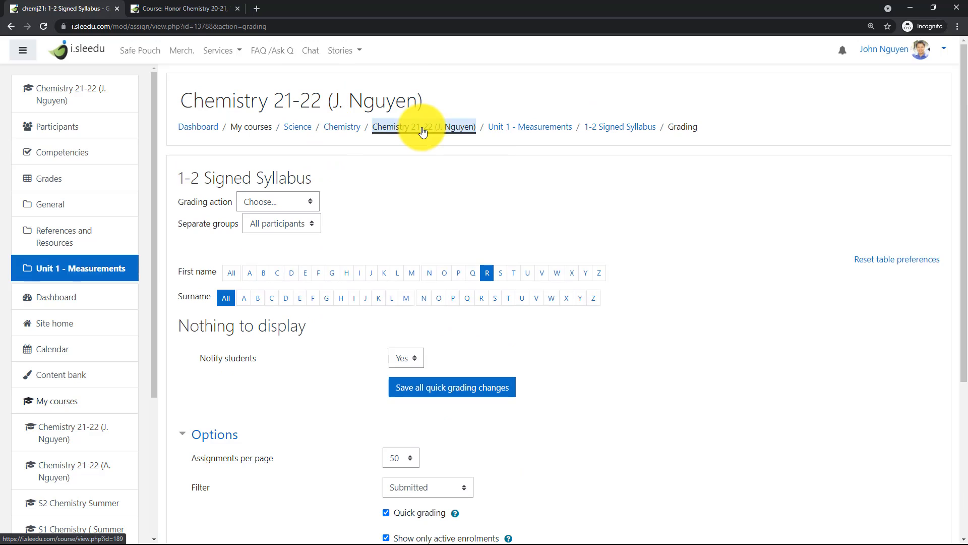
{"action": "scroll", "coordinate": [380, 228], "scroll_direction": "down", "scroll_amount": 1}
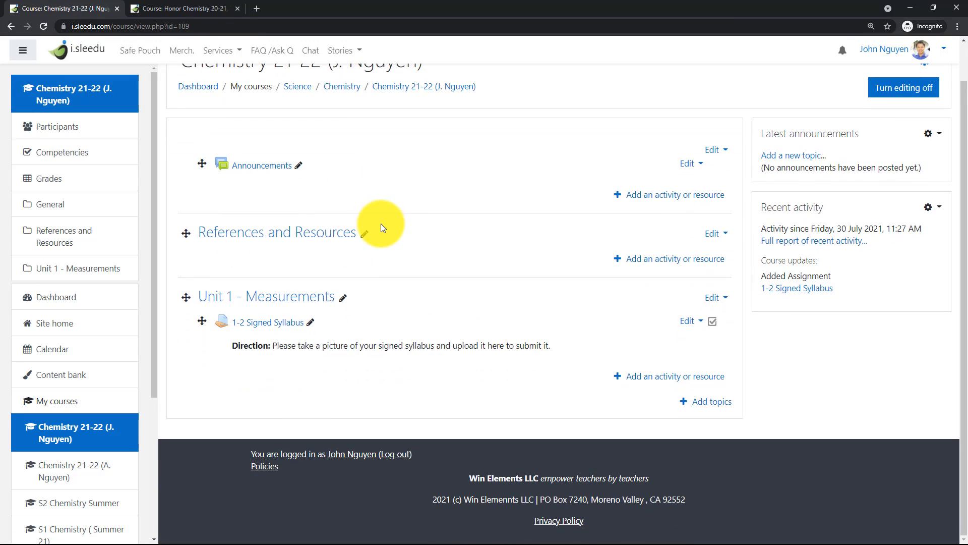